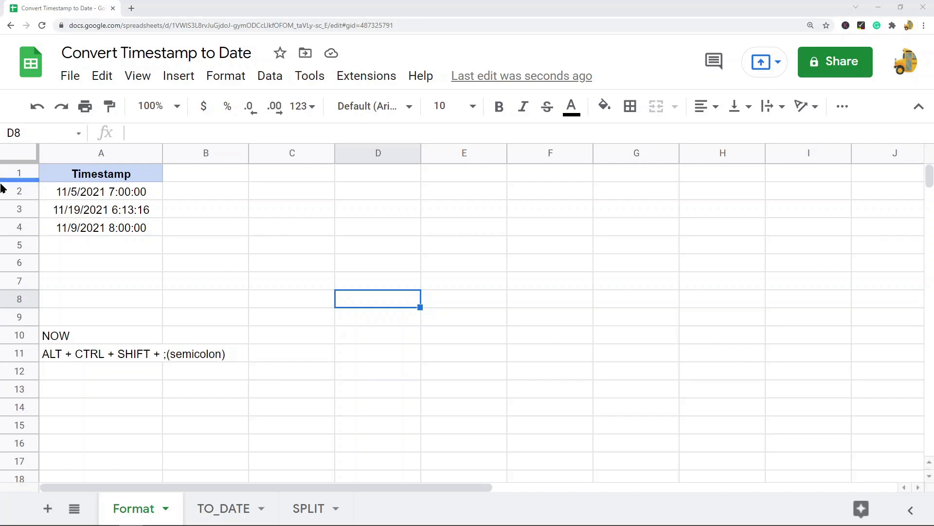
- Type the label 'DateTime' into cell A6, just below the three timestamps
{"action": "left_click_drag", "start_coordinate": [93, 193], "coordinate": [125, 227]}
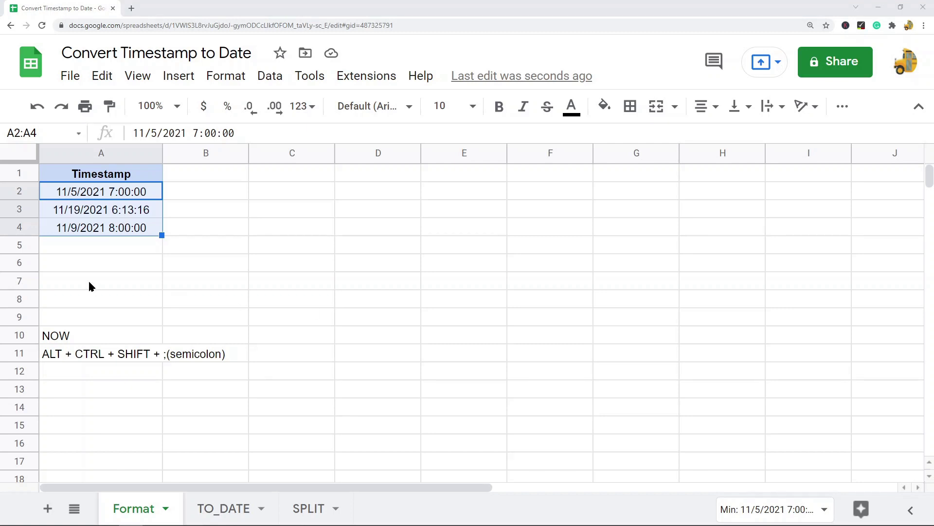
{"action": "double_click", "coordinate": [96, 259]}
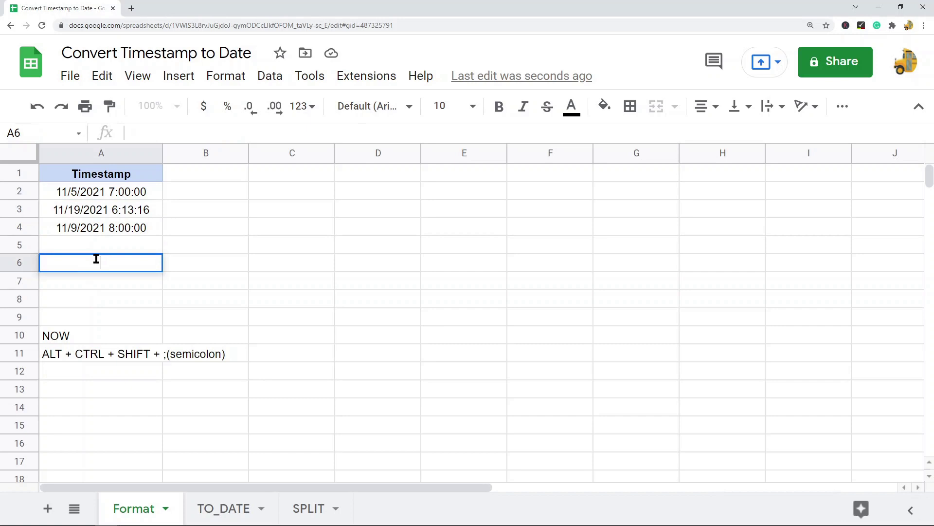
{"action": "type", "text": "DateTime"}
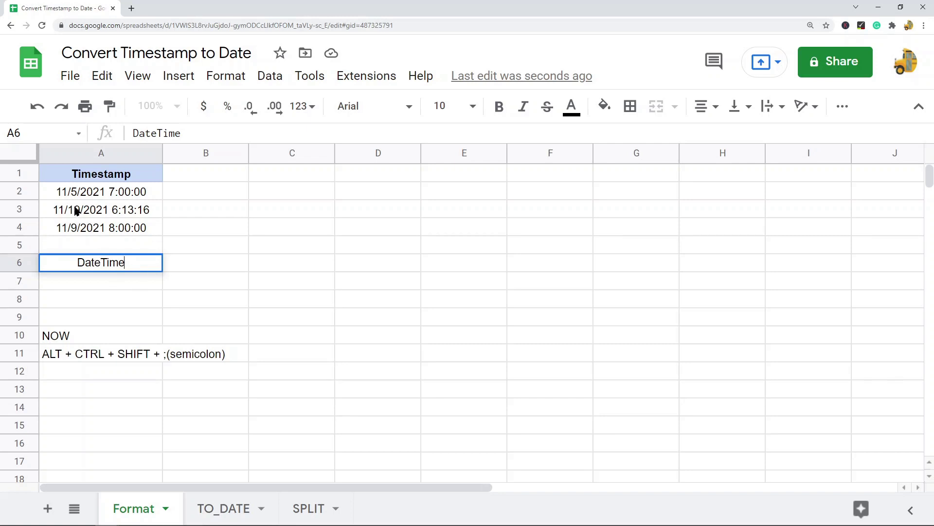
{"action": "left_click", "coordinate": [76, 194]}
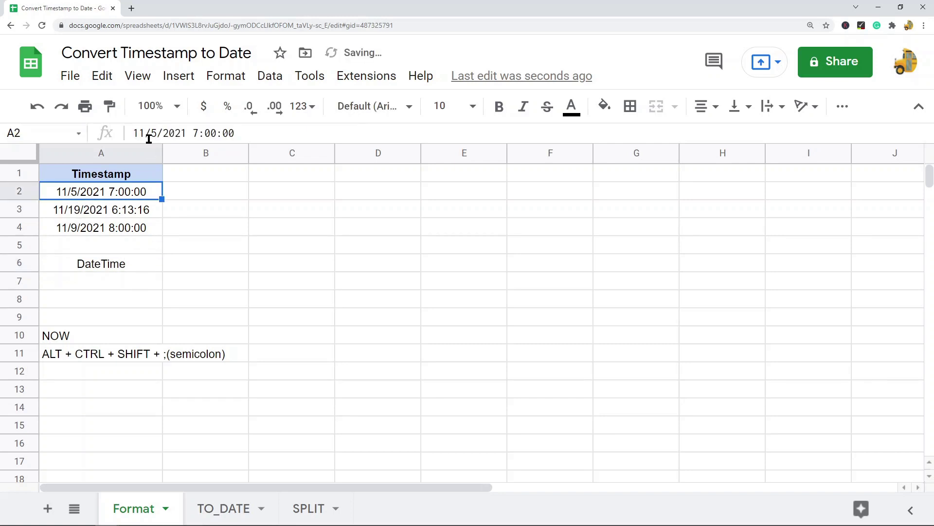
- Enter =NOW() in A8 and a fixed current date-time stamp in A9
{"action": "left_click", "coordinate": [107, 299]}
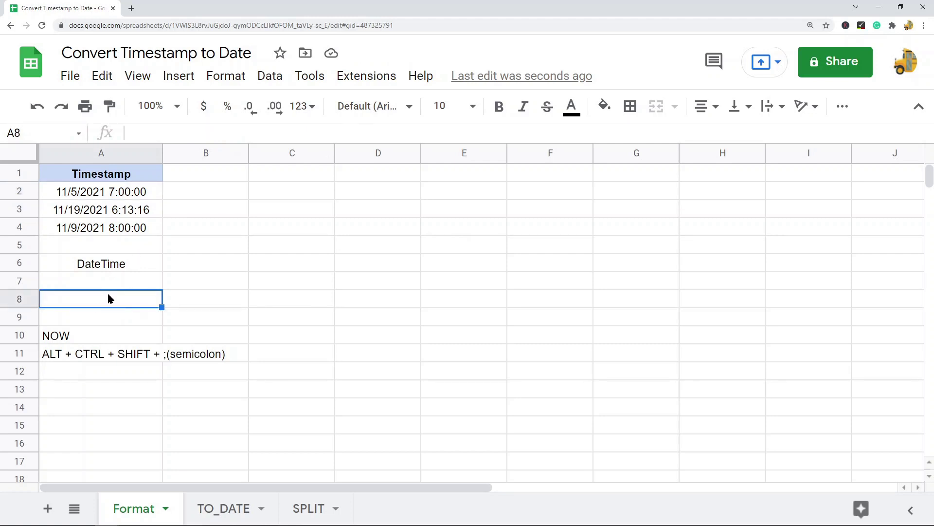
{"action": "type", "text": "=NOW"}
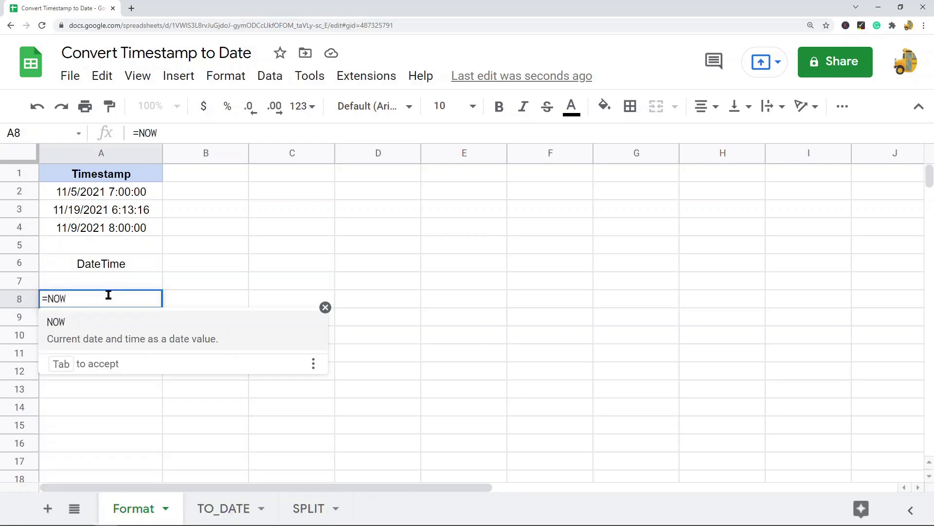
{"action": "type", "text": "("}
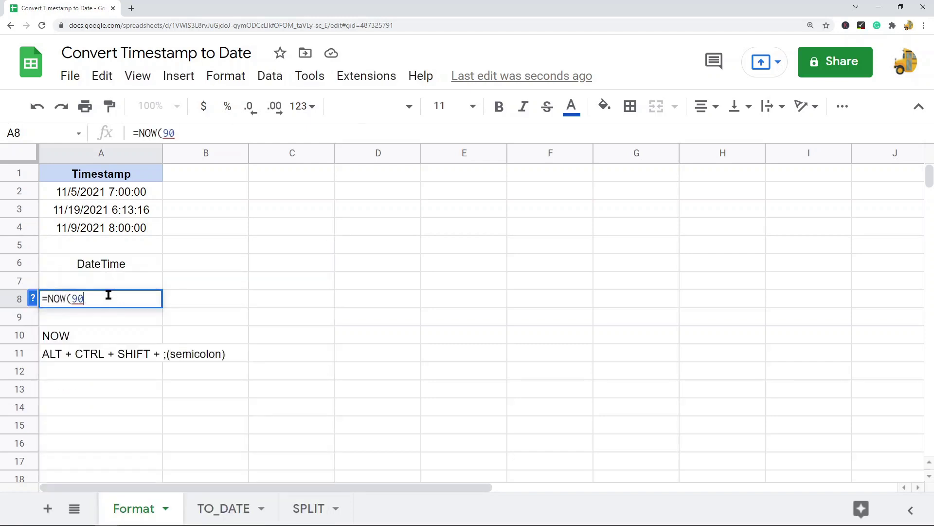
{"action": "type", "text": ")"}
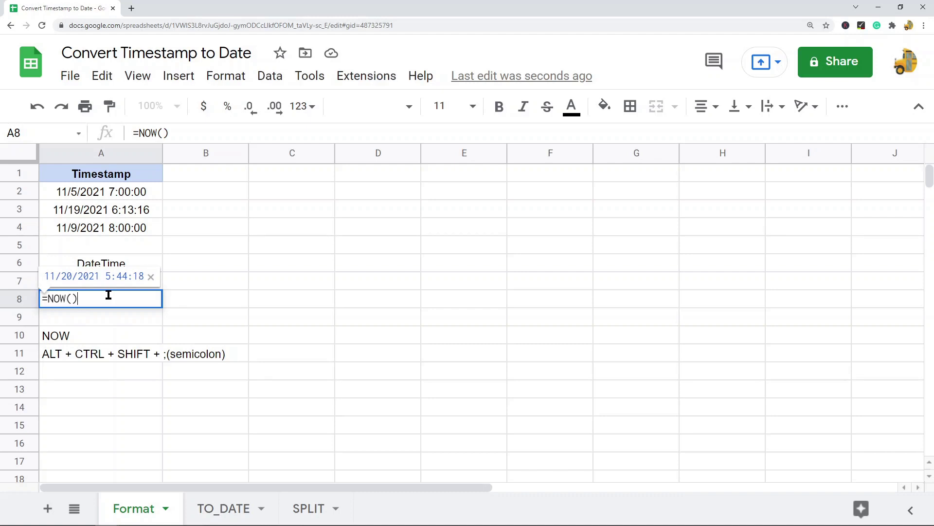
{"action": "key", "text": "Return"}
{"action": "left_click", "coordinate": [105, 300]}
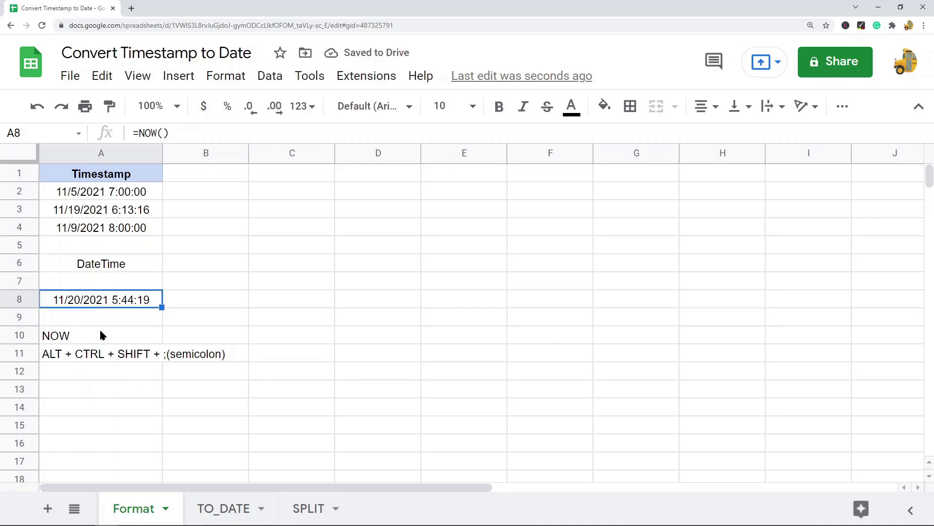
{"action": "left_click", "coordinate": [95, 317]}
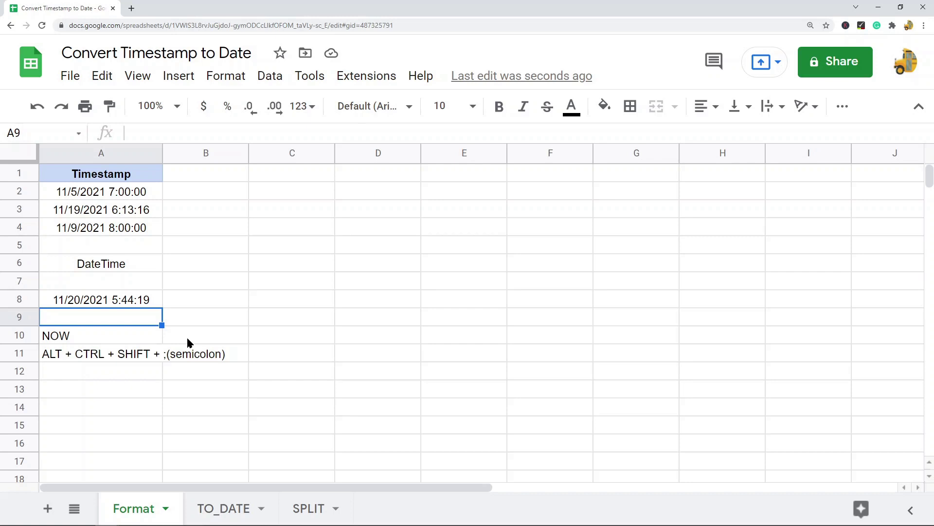
{"action": "key", "text": "ctrl+alt+shift+semicolon"}
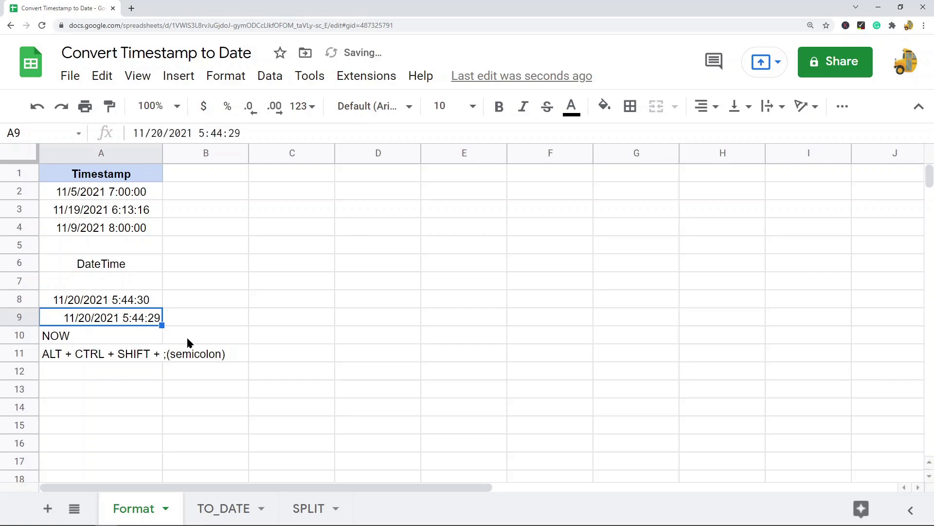
- Delete the test timestamps in A8:A9 and the DateTime label in A6
{"action": "left_click", "coordinate": [340, 285]}
{"action": "left_click_drag", "start_coordinate": [134, 300], "coordinate": [132, 317]}
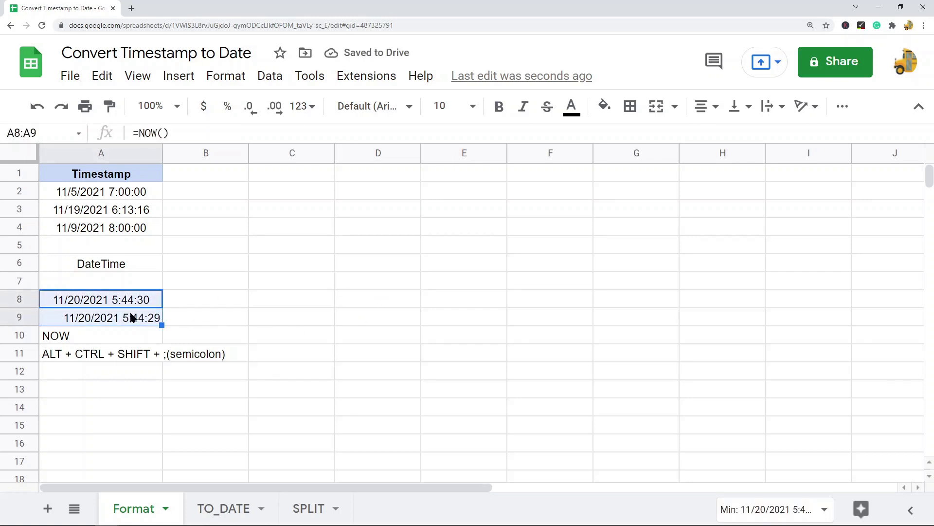
{"action": "key", "text": "Delete"}
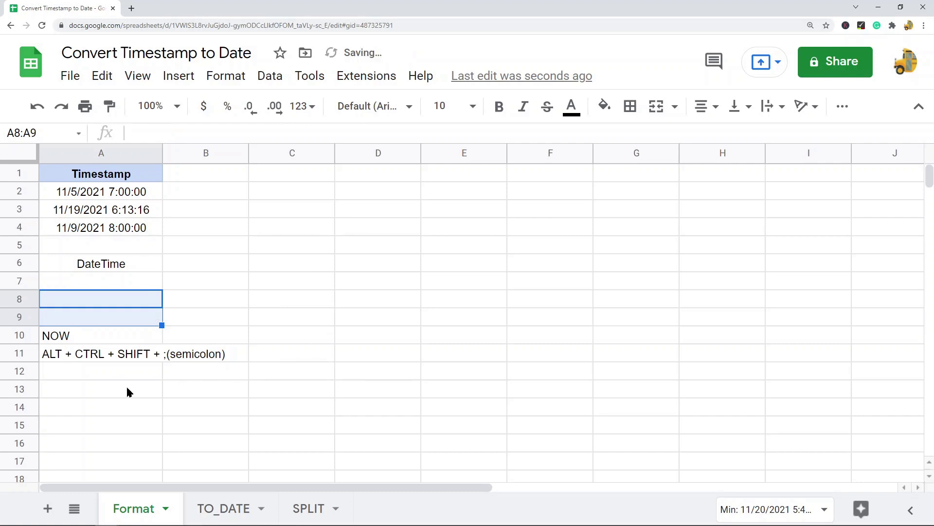
{"action": "left_click", "coordinate": [109, 270]}
{"action": "key", "text": "Delete"}
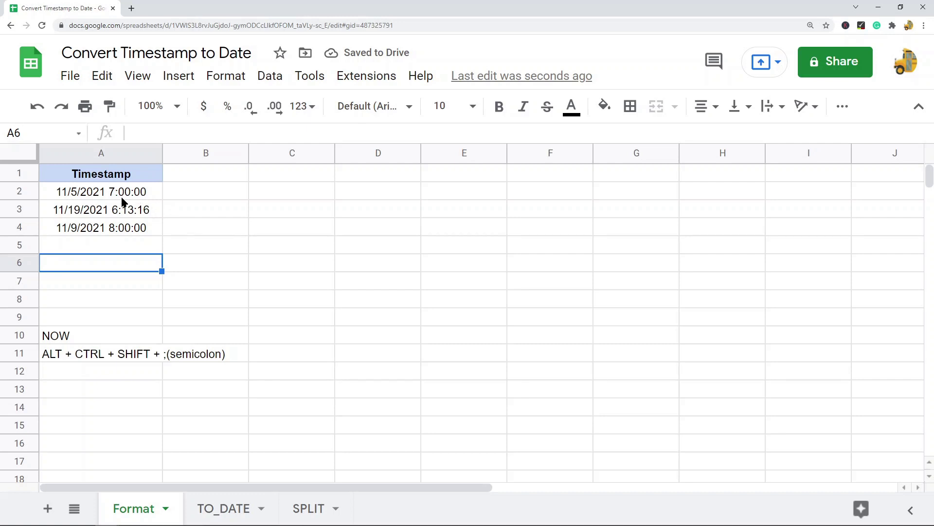
- Format A2:A4 as Date, showing 11/5/2021, 11/19/2021 and 11/9/2021
{"action": "left_click_drag", "start_coordinate": [124, 197], "coordinate": [126, 229]}
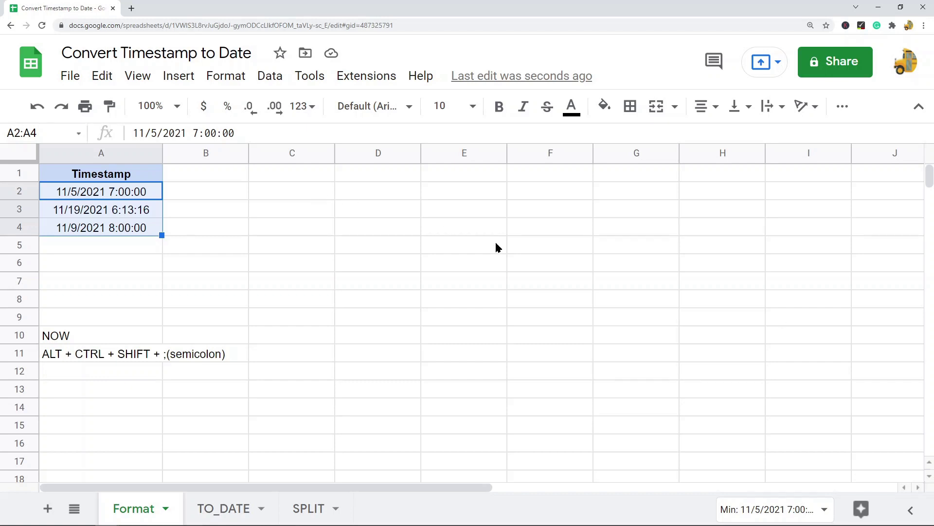
{"action": "left_click", "coordinate": [375, 265]}
{"action": "left_click", "coordinate": [87, 194]}
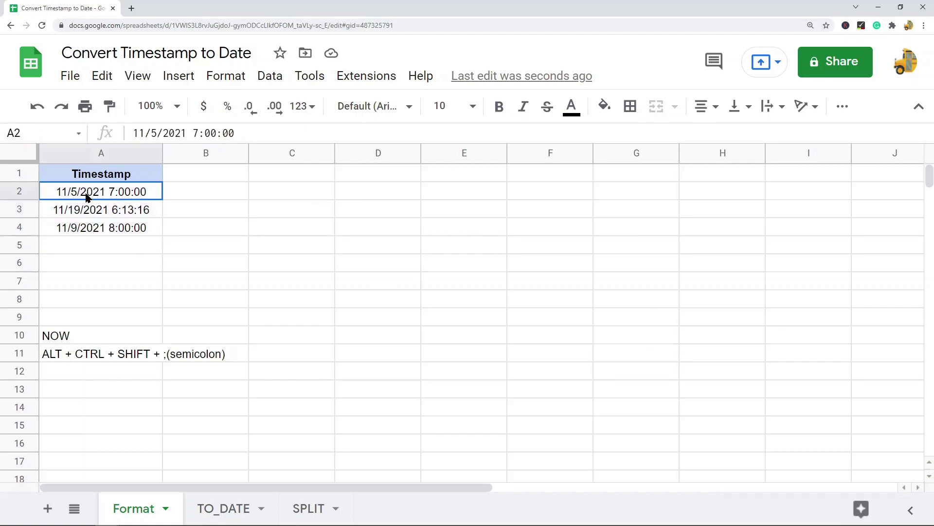
{"action": "left_click_drag", "start_coordinate": [87, 201], "coordinate": [85, 234]}
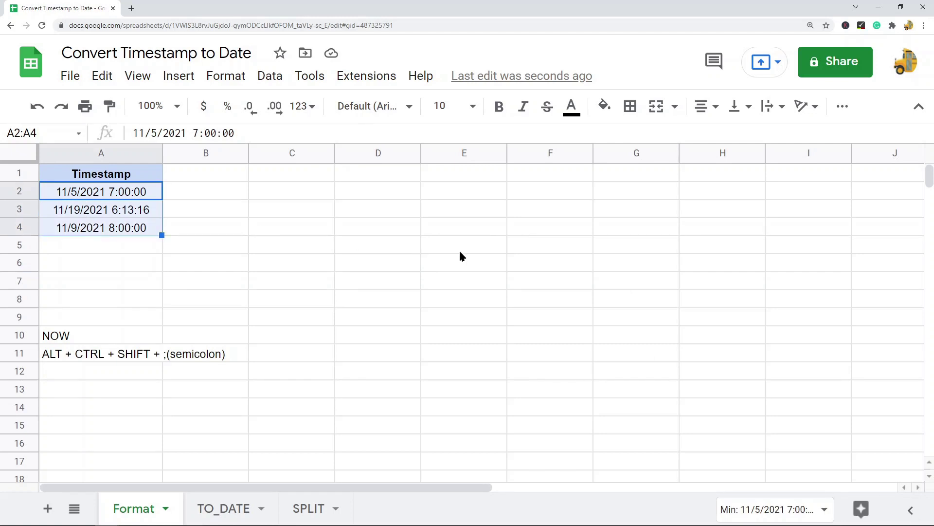
{"action": "left_click", "coordinate": [225, 77]}
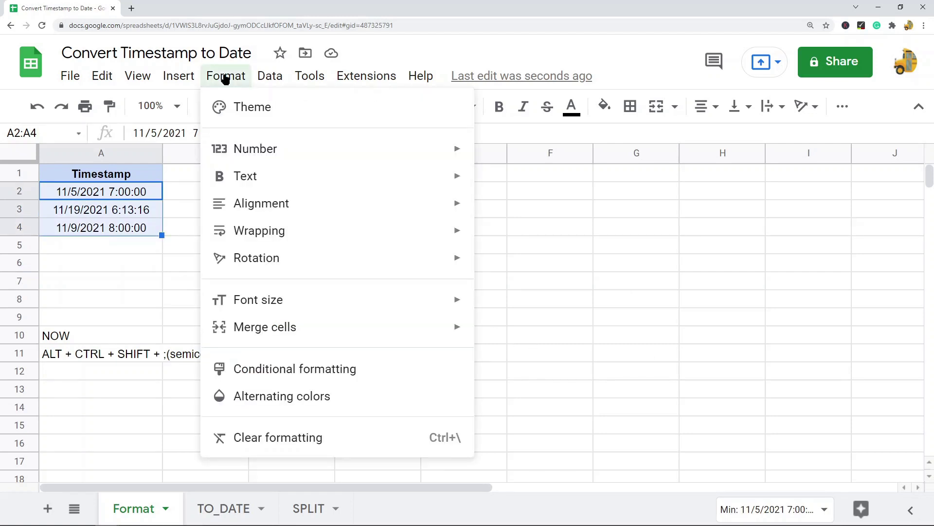
{"action": "mouse_move", "coordinate": [240, 142]}
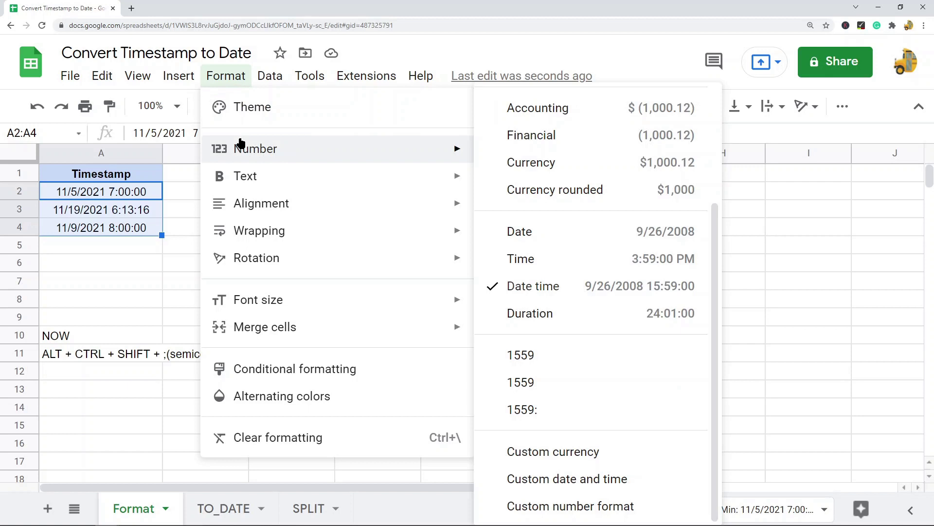
{"action": "left_click", "coordinate": [572, 231]}
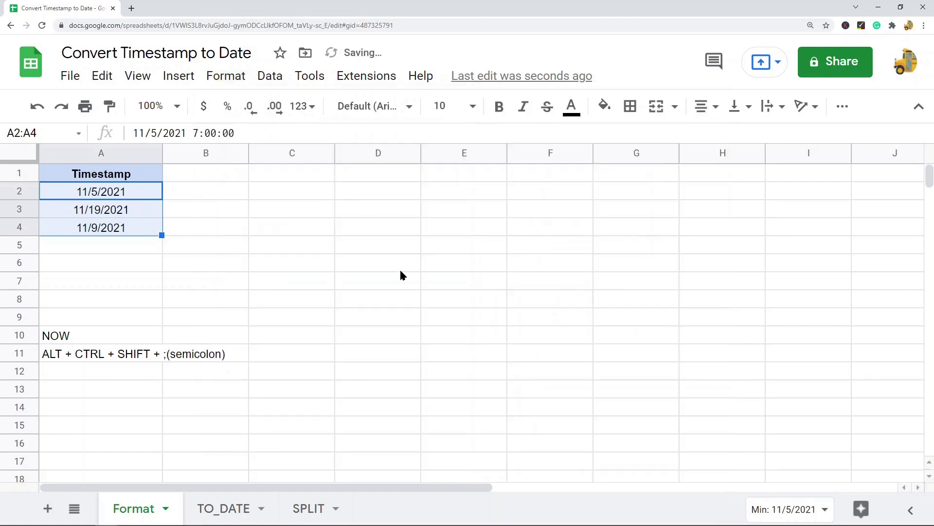
{"action": "left_click", "coordinate": [444, 307]}
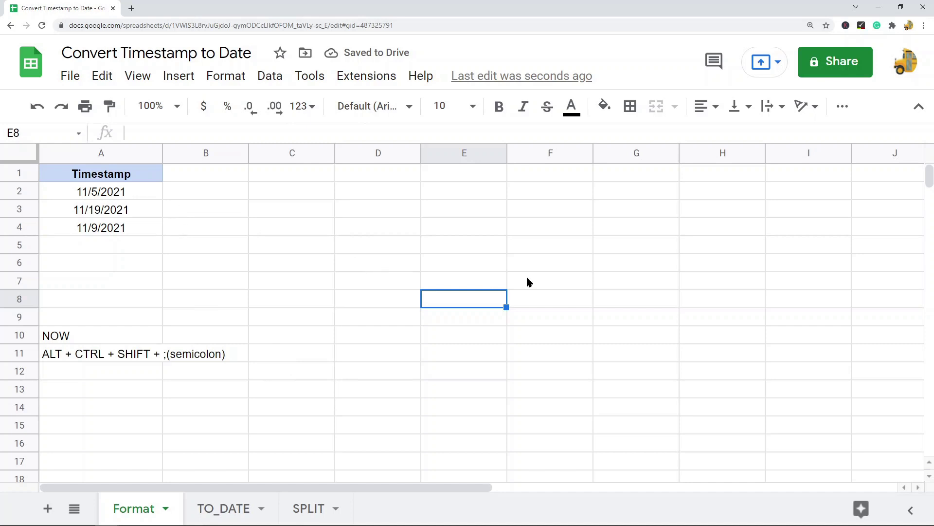
- Confirm A2 still holds 11/5/2021 7:00:00 behind the date display, then reselect A2:A4
{"action": "left_click", "coordinate": [118, 197]}
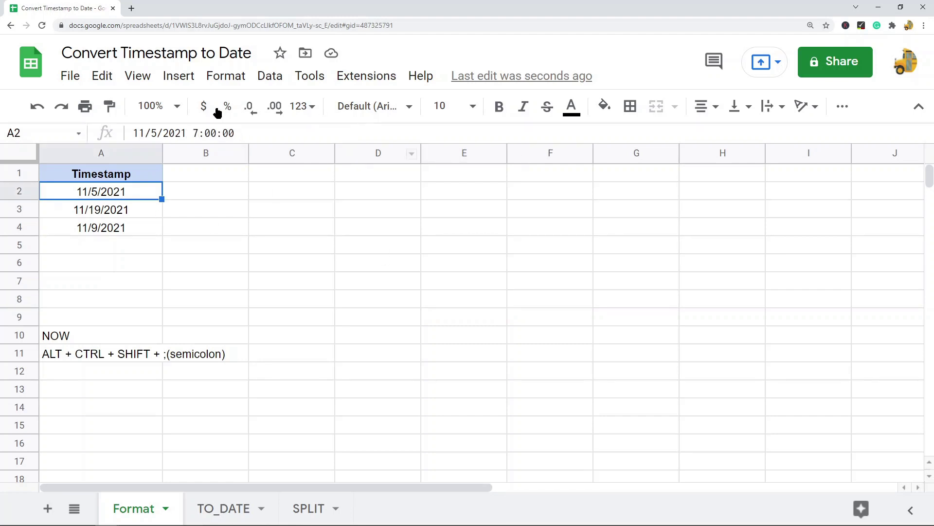
{"action": "left_click_drag", "start_coordinate": [238, 133], "coordinate": [187, 133]}
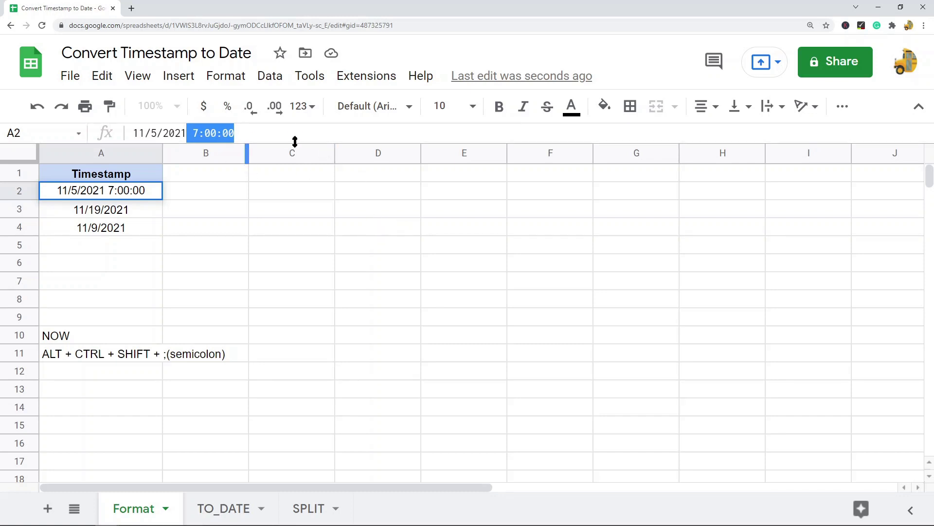
{"action": "left_click", "coordinate": [324, 252]}
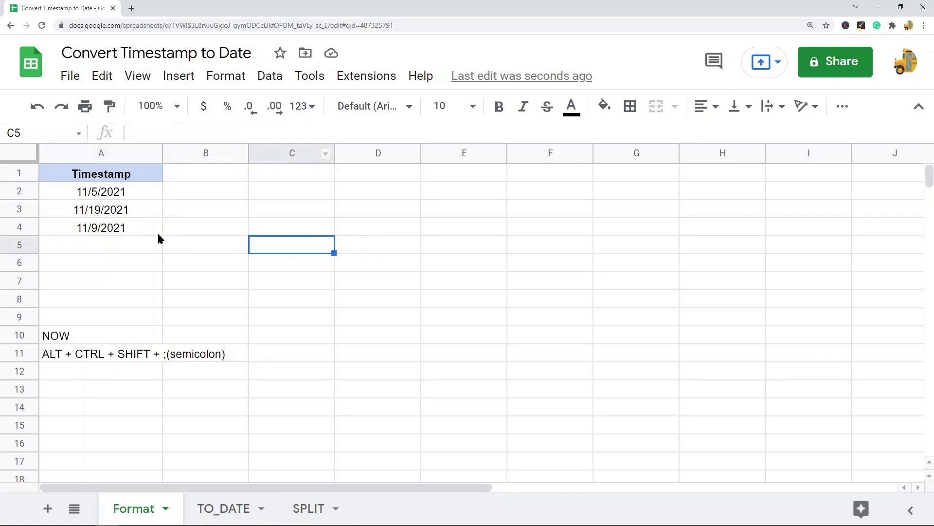
{"action": "left_click_drag", "start_coordinate": [139, 194], "coordinate": [137, 224]}
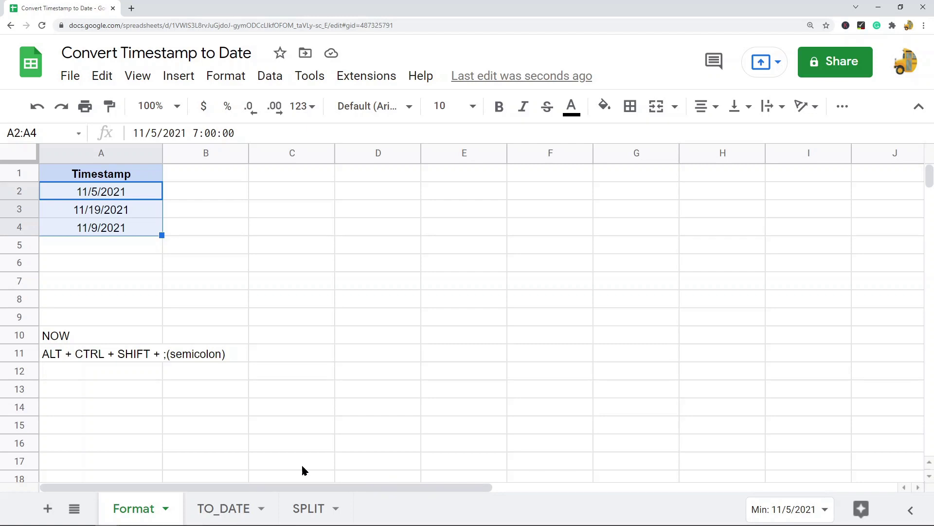
- On the TO_DATE sheet, enter =TO_DATE(INT(A2)) in B2
{"action": "left_click", "coordinate": [222, 508]}
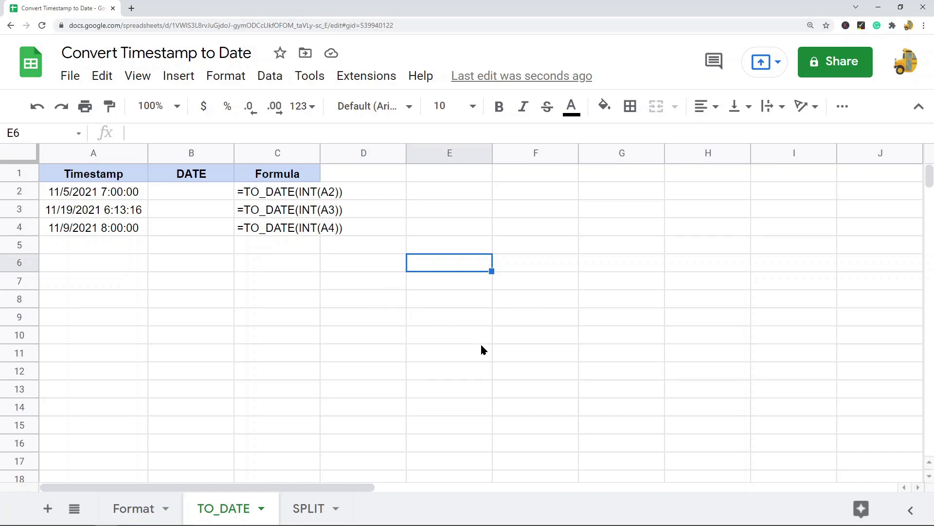
{"action": "left_click", "coordinate": [191, 196]}
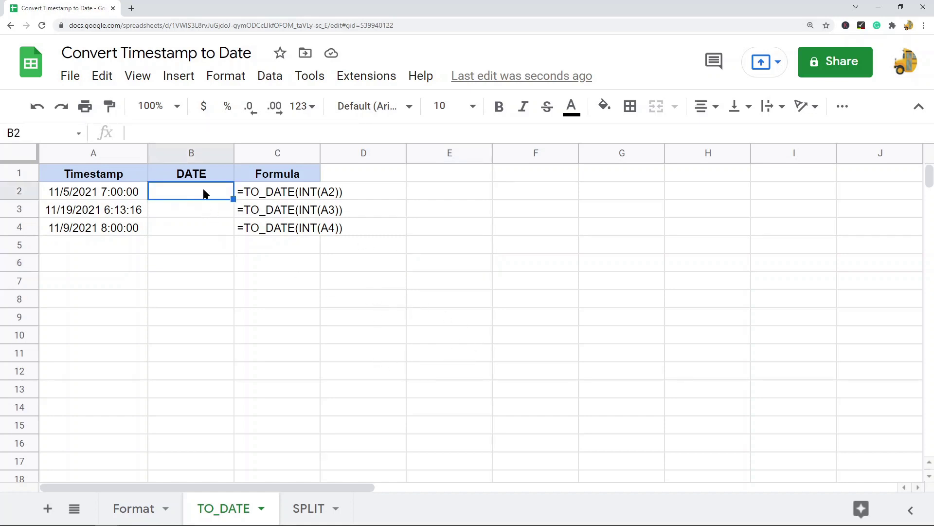
{"action": "type", "text": "=zy"}
{"action": "key", "text": "BackSpace"}
{"action": "key", "text": "BackSpace"}
{"action": "type", "text": "TO"}
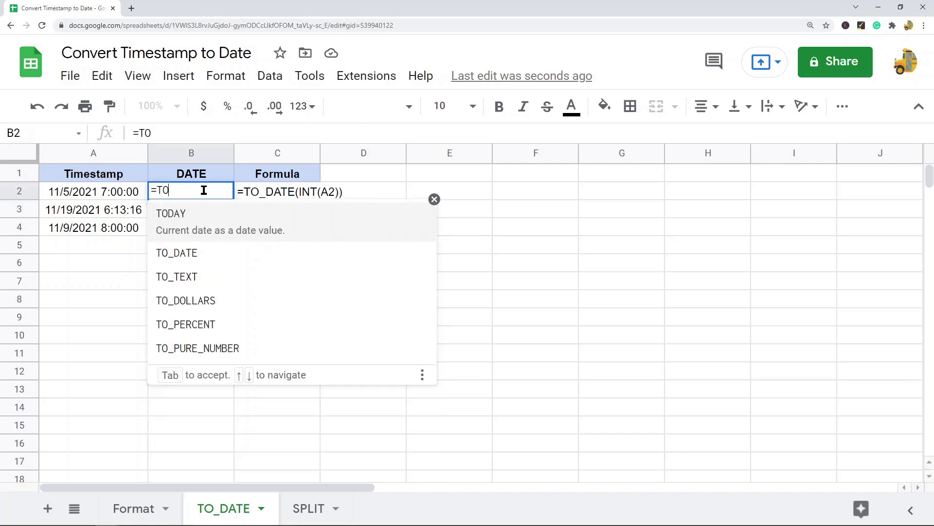
{"action": "key", "text": "Down"}
{"action": "key", "text": "Down"}
{"action": "key", "text": "Up"}
{"action": "key", "text": "Tab"}
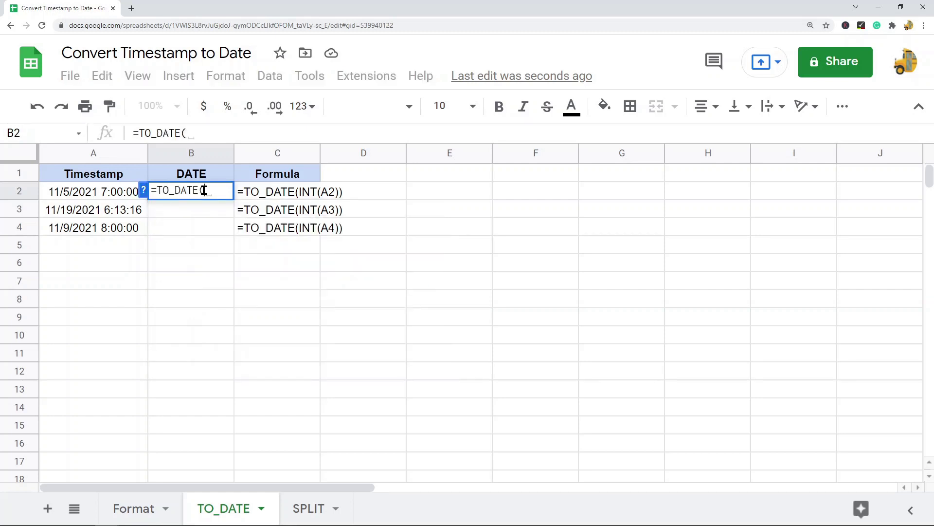
{"action": "type", "text": "INT"}
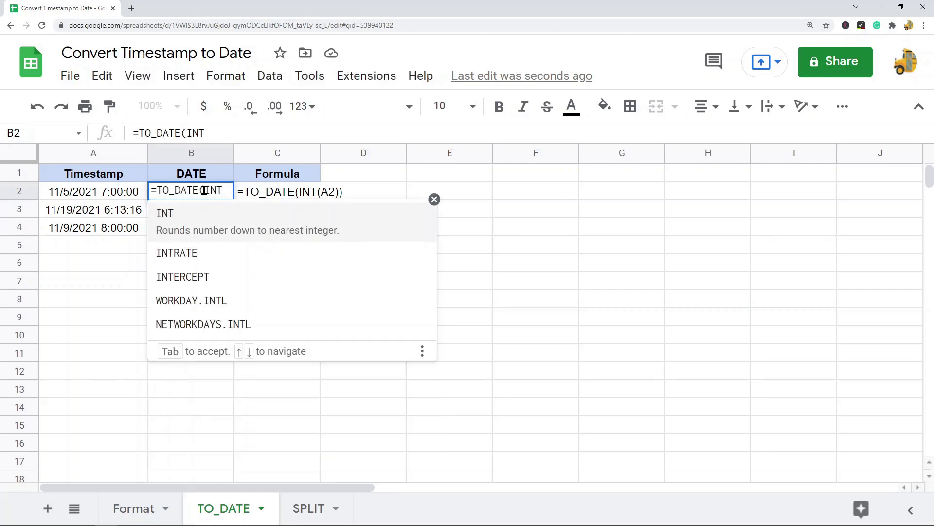
{"action": "key", "text": "Tab"}
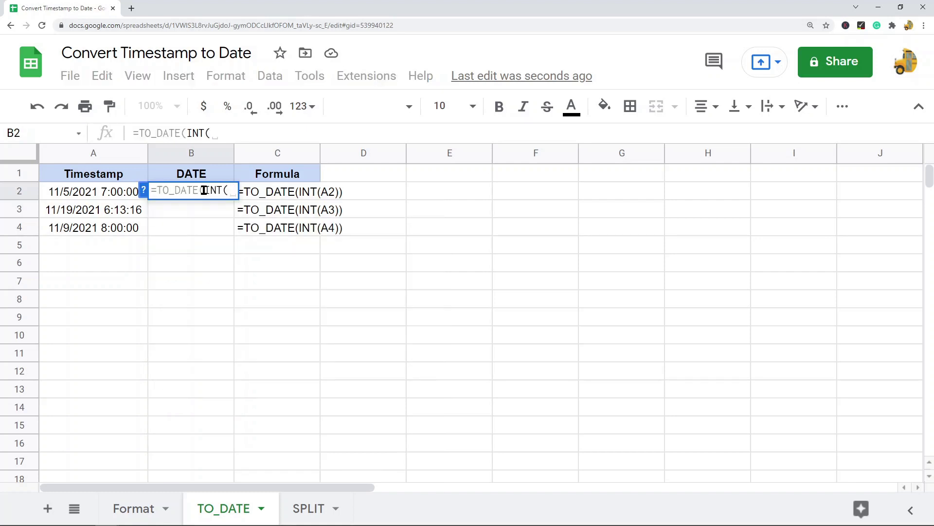
{"action": "left_click", "coordinate": [119, 200]}
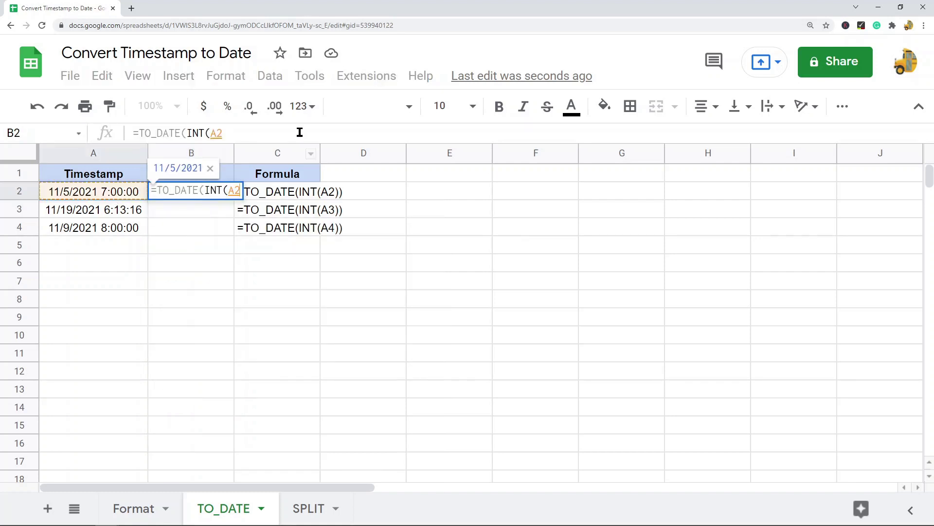
{"action": "type", "text": ")"}
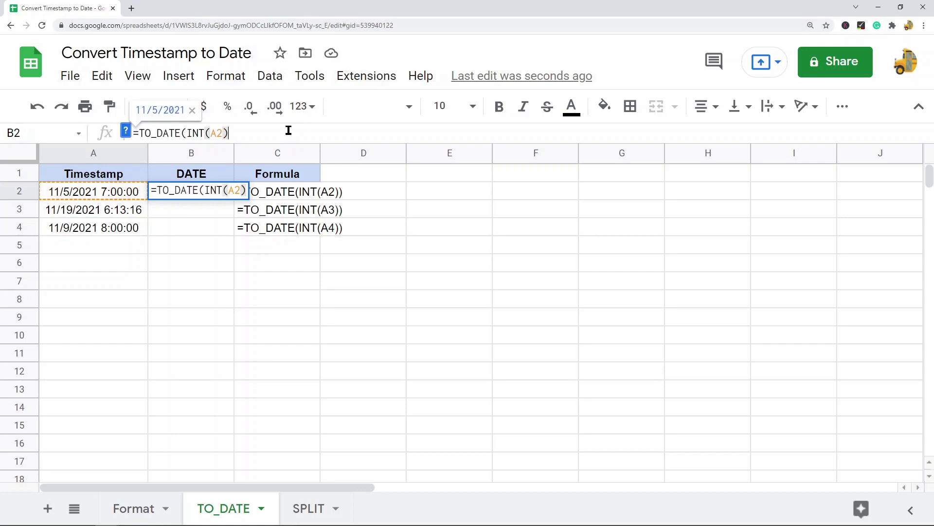
{"action": "type", "text": ")"}
{"action": "key", "text": "Return"}
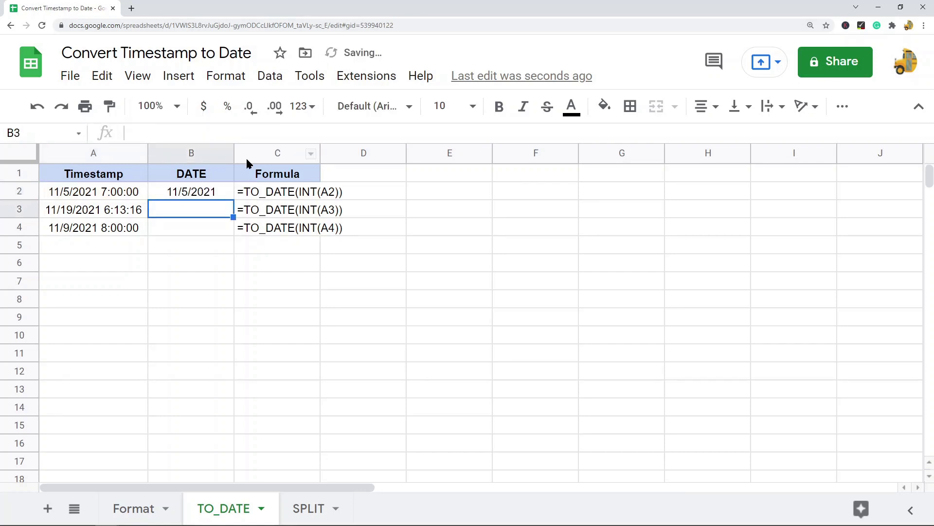
- Copy B2's formula into B3:B4 to convert the remaining timestamps
{"action": "left_click", "coordinate": [213, 190]}
{"action": "key", "text": "ctrl+c"}
{"action": "left_click_drag", "start_coordinate": [185, 211], "coordinate": [185, 230]}
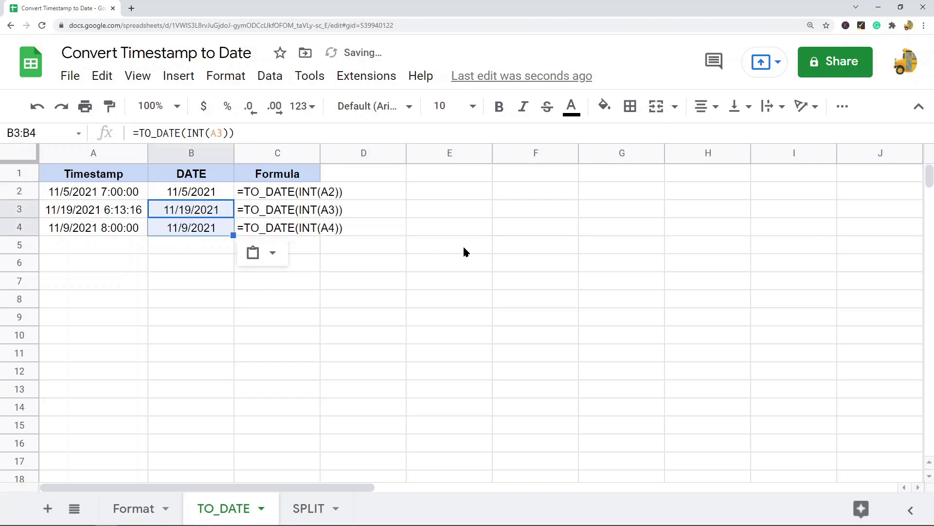
{"action": "key", "text": "ctrl+v"}
{"action": "left_click", "coordinate": [221, 194]}
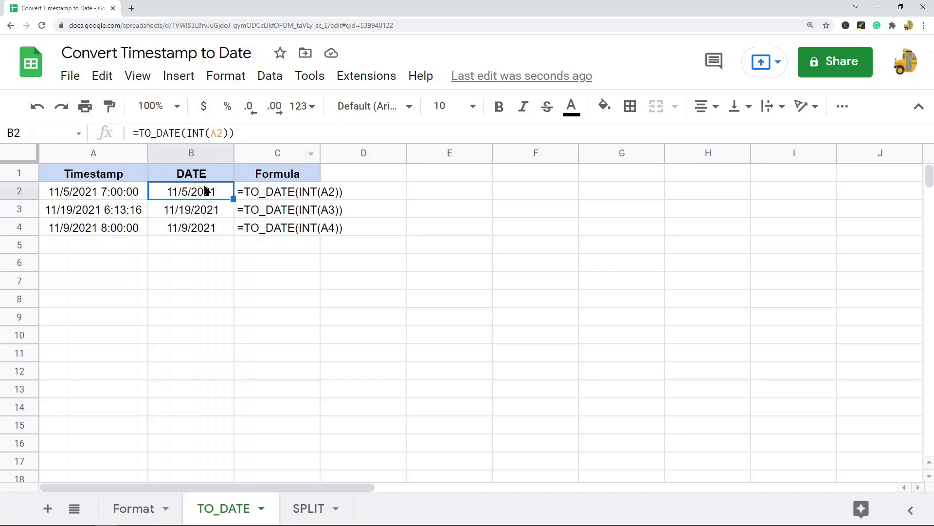
- Paste B2 as values only into E2, revealing the serial number 44505
{"action": "key", "text": "ctrl+c"}
{"action": "right_click", "coordinate": [421, 194]}
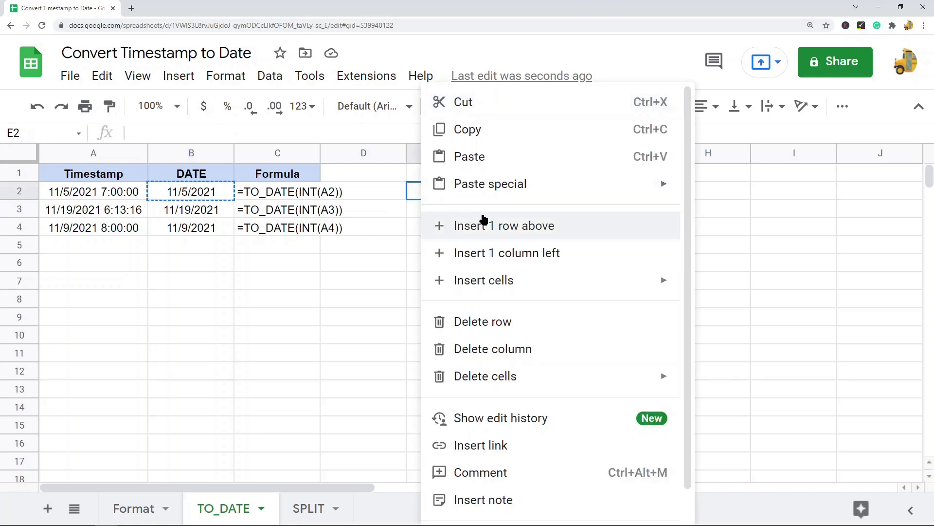
{"action": "mouse_move", "coordinate": [587, 189]}
{"action": "left_click", "coordinate": [750, 190]}
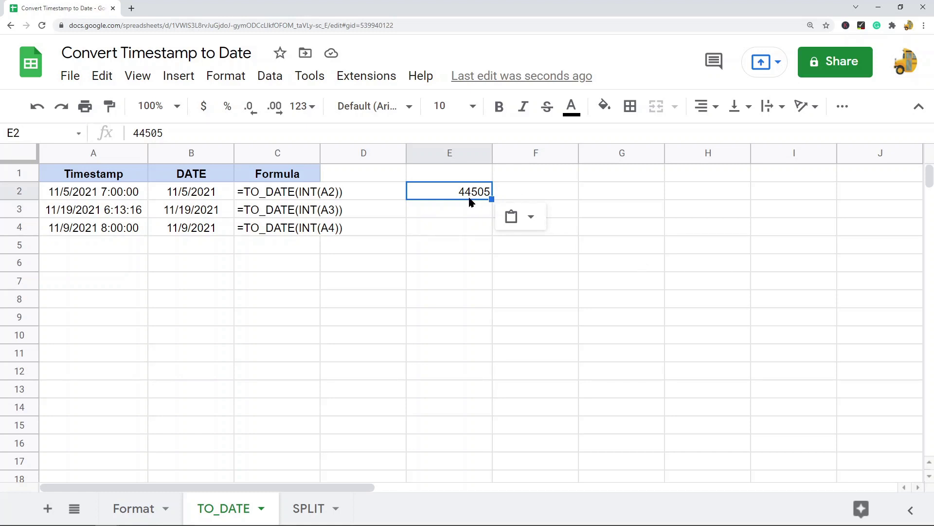
{"action": "left_click", "coordinate": [203, 194]}
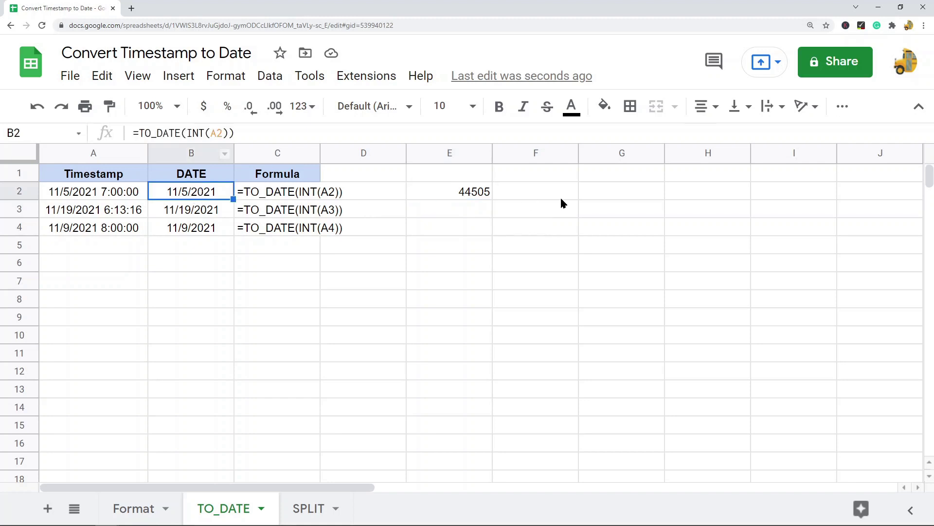
- Enter =TO_DATE(A2) in F2, which displays 11/5/2021
{"action": "double_click", "coordinate": [197, 133]}
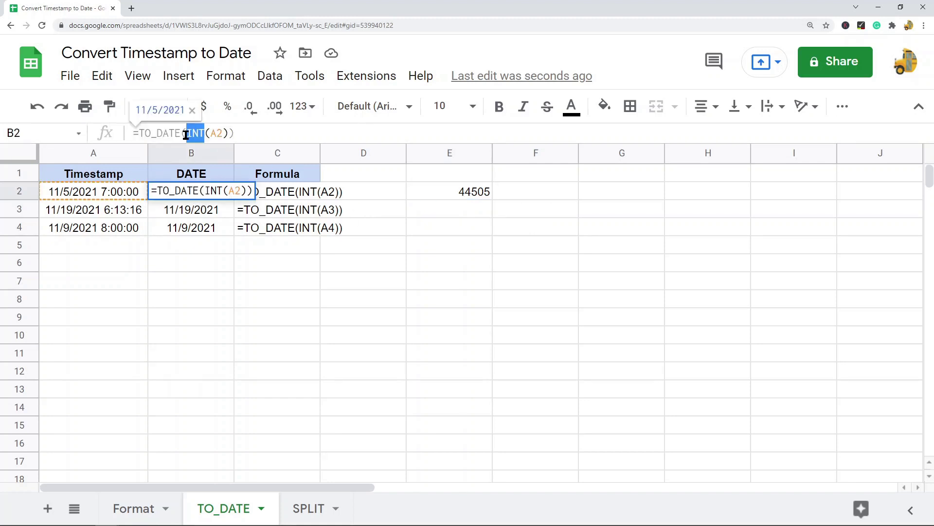
{"action": "left_click", "coordinate": [534, 195]}
{"action": "type", "text": "="}
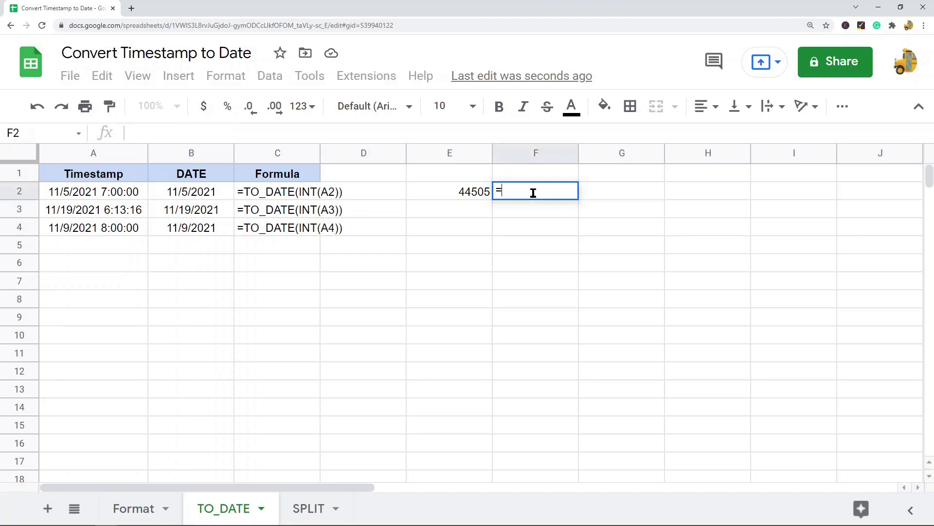
{"action": "type", "text": "TO"}
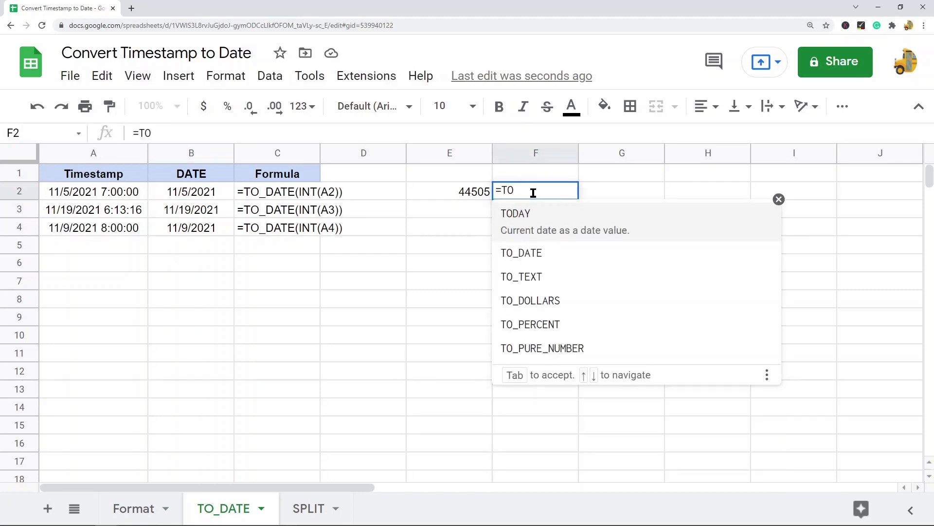
{"action": "key", "text": "Down"}
{"action": "key", "text": "Tab"}
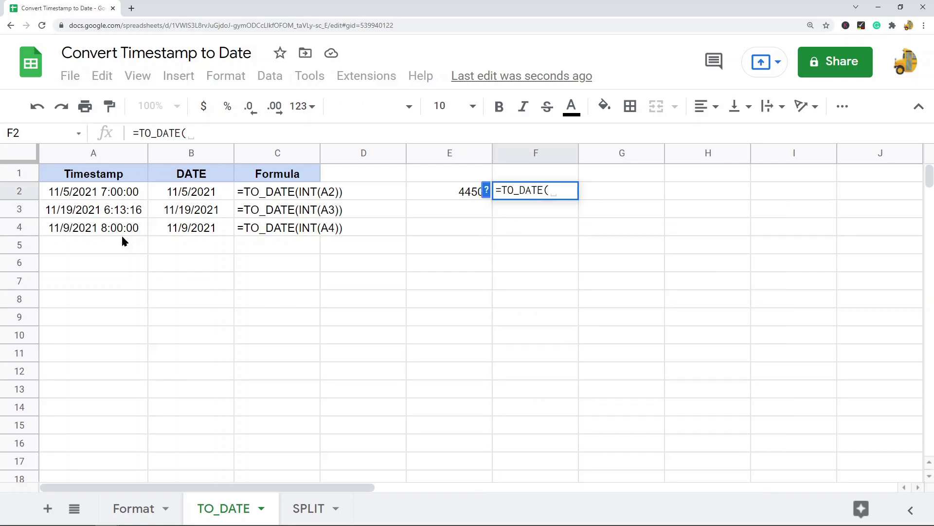
{"action": "left_click", "coordinate": [120, 191]}
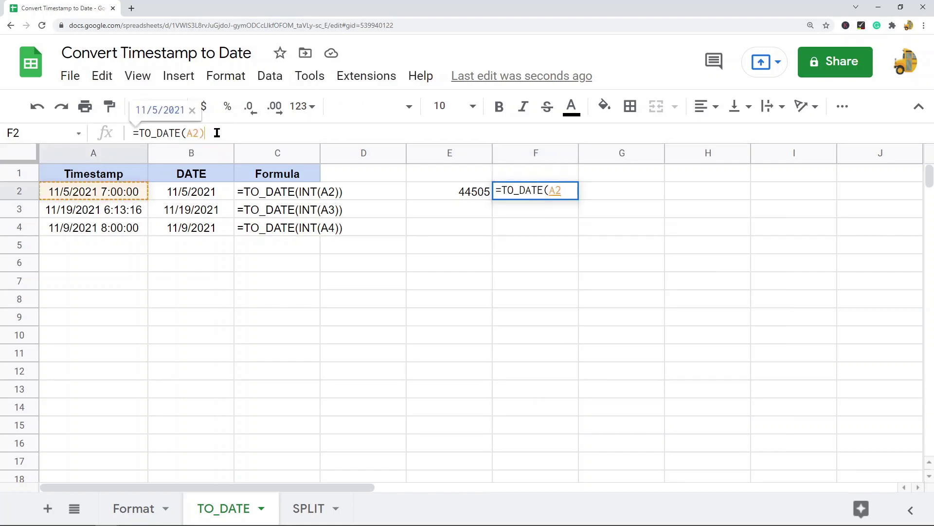
{"action": "key", "text": "Return"}
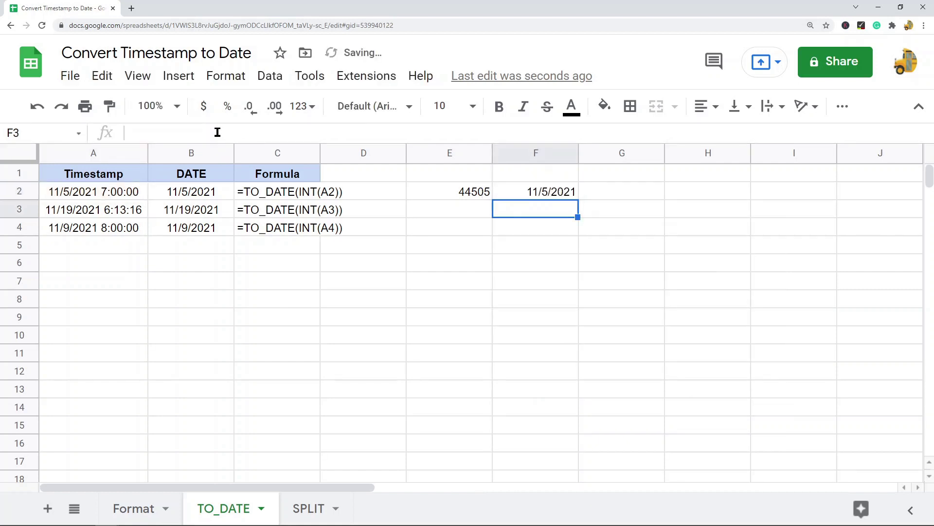
{"action": "left_click", "coordinate": [540, 195]}
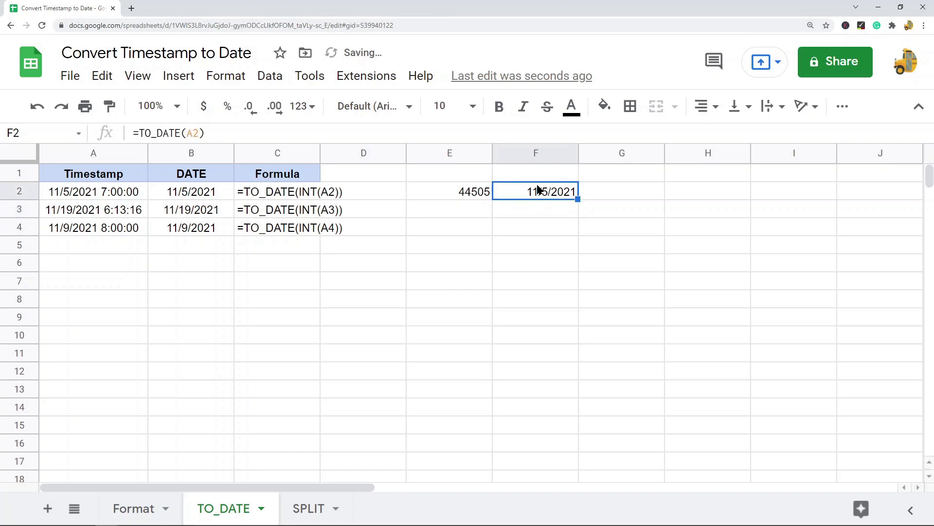
- Paste F2 as values only into G2, showing the full serial 44505.2916666667
{"action": "key", "text": "ctrl+c"}
{"action": "left_click", "coordinate": [604, 194]}
{"action": "right_click", "coordinate": [605, 195]}
{"action": "mouse_move", "coordinate": [735, 194]}
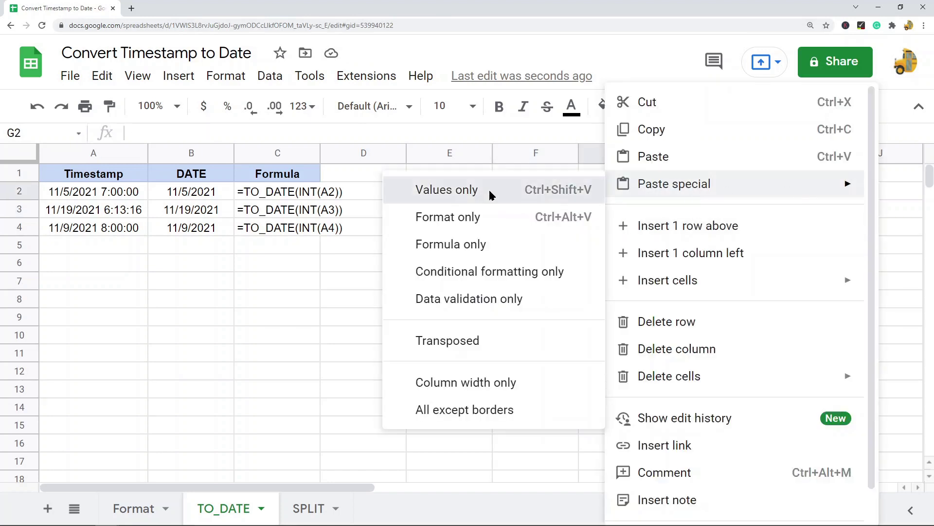
{"action": "left_click", "coordinate": [503, 190]}
{"action": "left_click", "coordinate": [637, 212]}
{"action": "left_click", "coordinate": [638, 196]}
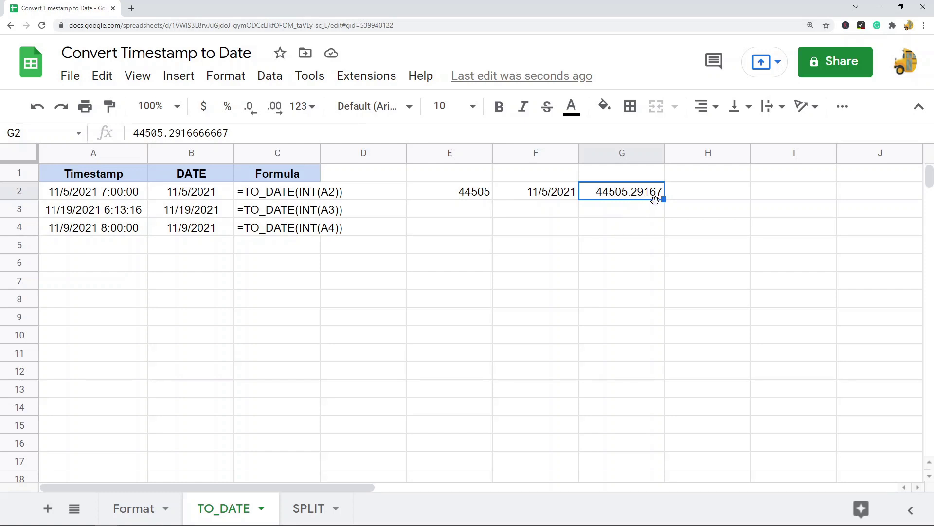
- Review the INT part of the formula, then clear the demo values in E2:G2
{"action": "left_click", "coordinate": [267, 201]}
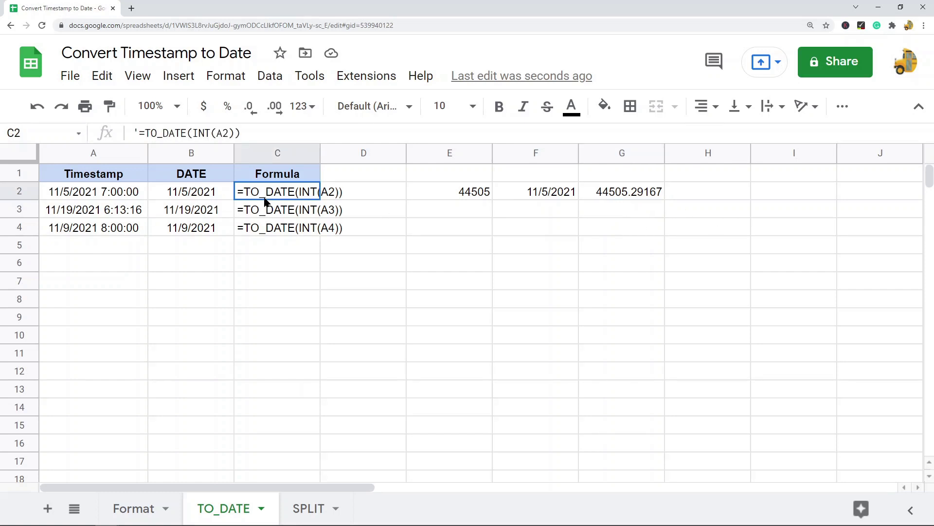
{"action": "double_click", "coordinate": [202, 133]}
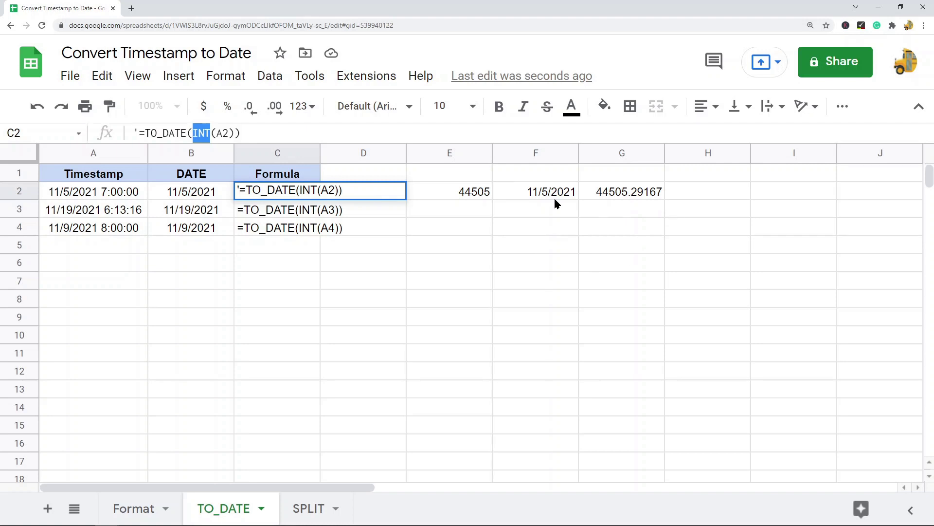
{"action": "left_click", "coordinate": [476, 197]}
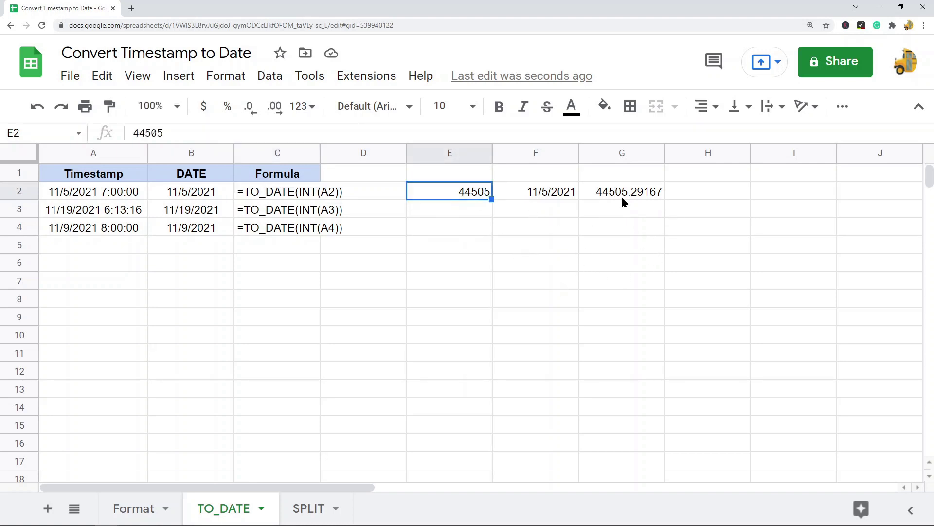
{"action": "left_click_drag", "start_coordinate": [623, 197], "coordinate": [478, 194]}
{"action": "key", "text": "Delete"}
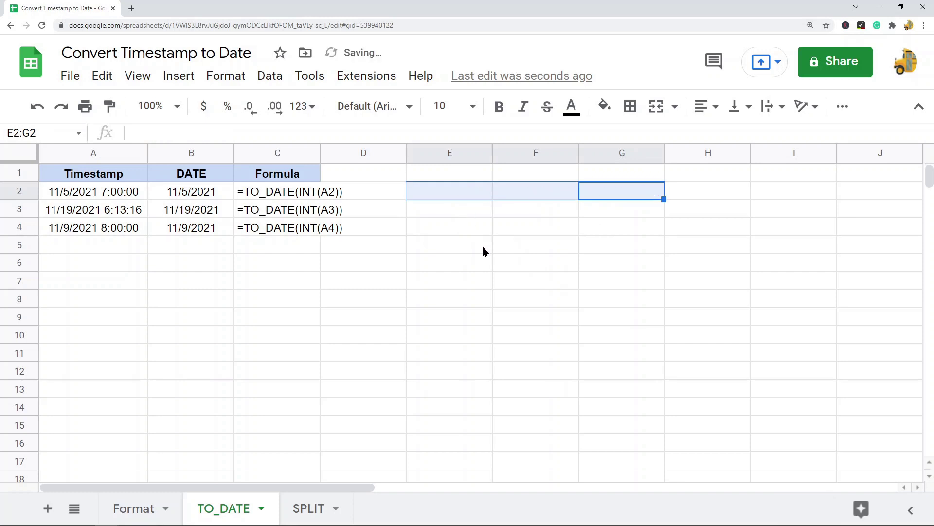
- Check B2's formula without changing it and move to the SPLIT sheet
{"action": "left_click", "coordinate": [192, 189]}
{"action": "left_click", "coordinate": [200, 133]}
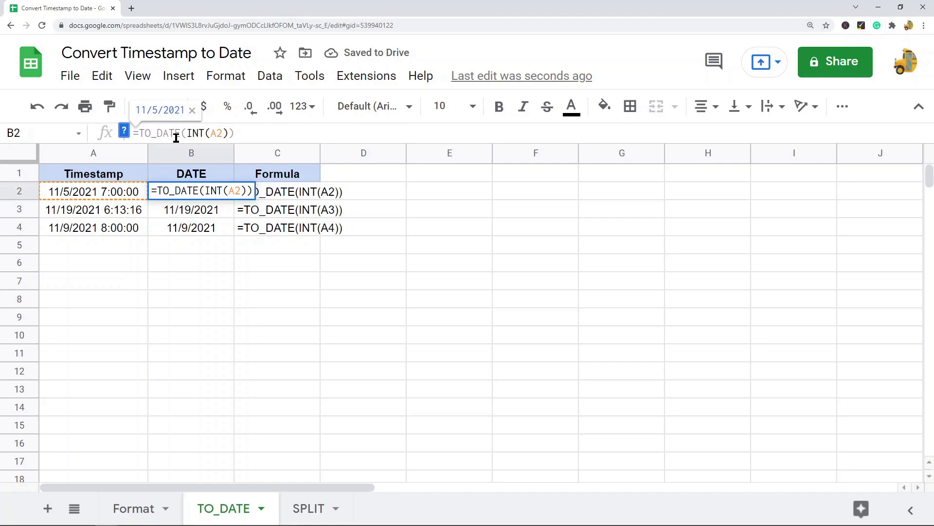
{"action": "key", "text": "Escape"}
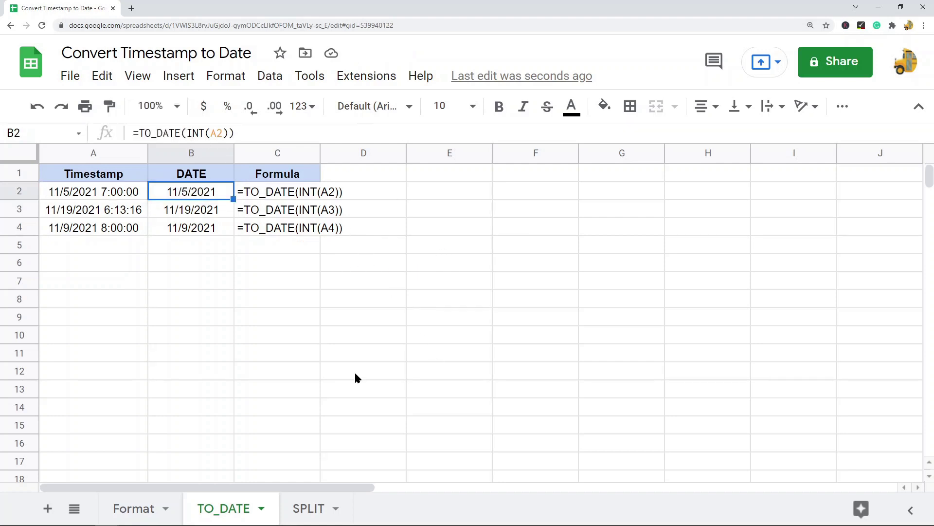
{"action": "left_click", "coordinate": [308, 509]}
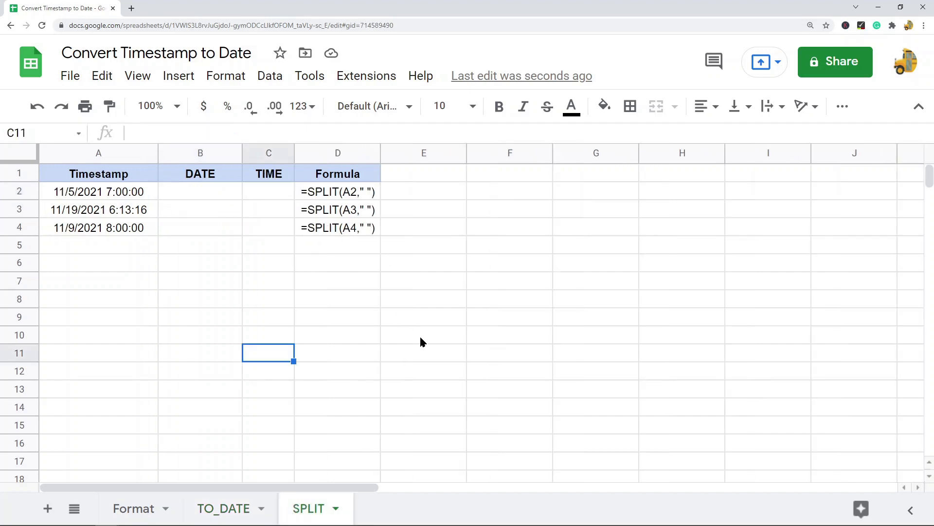
{"action": "left_click", "coordinate": [111, 193]}
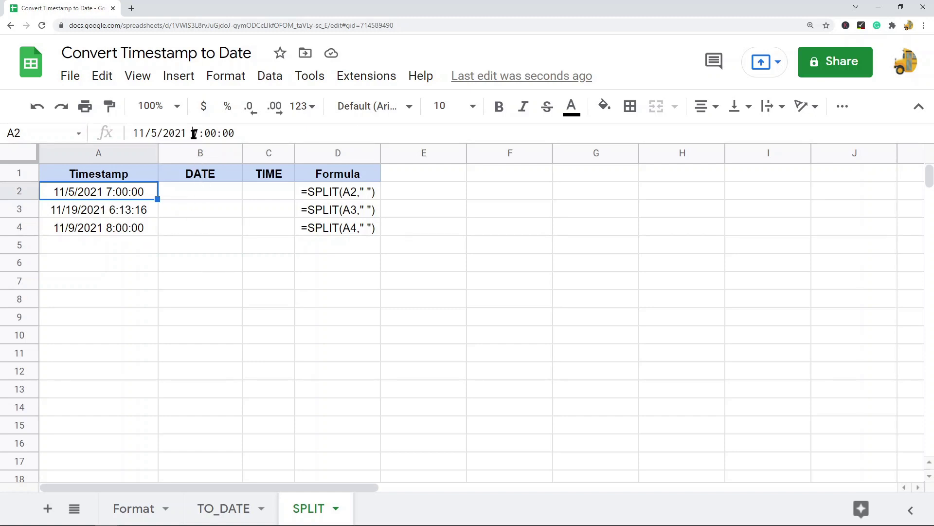
{"action": "left_click_drag", "start_coordinate": [194, 134], "coordinate": [189, 134]}
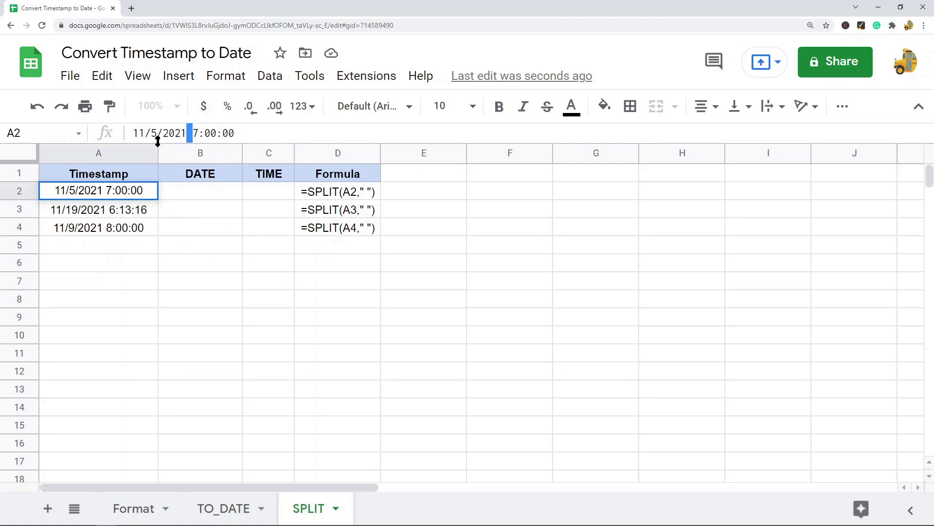
{"action": "left_click", "coordinate": [195, 133]}
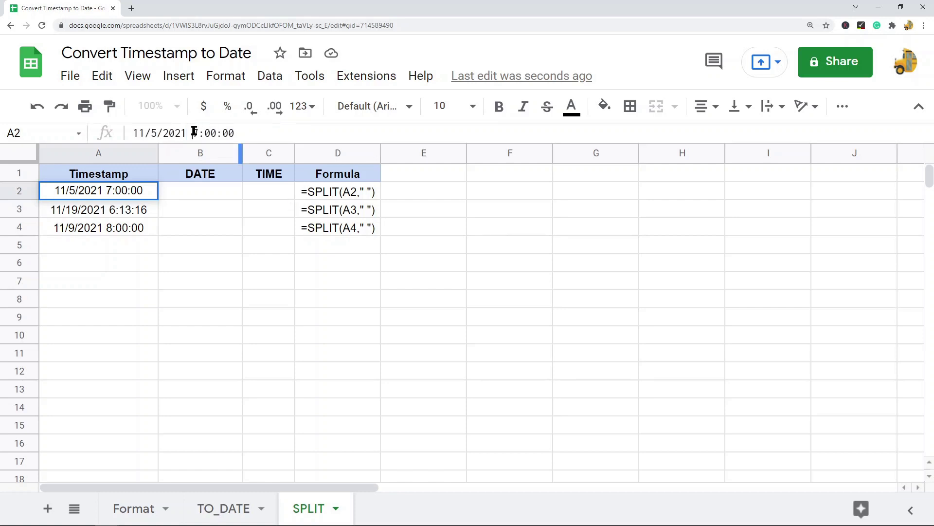
{"action": "left_click", "coordinate": [196, 193]}
{"action": "left_click", "coordinate": [271, 194]}
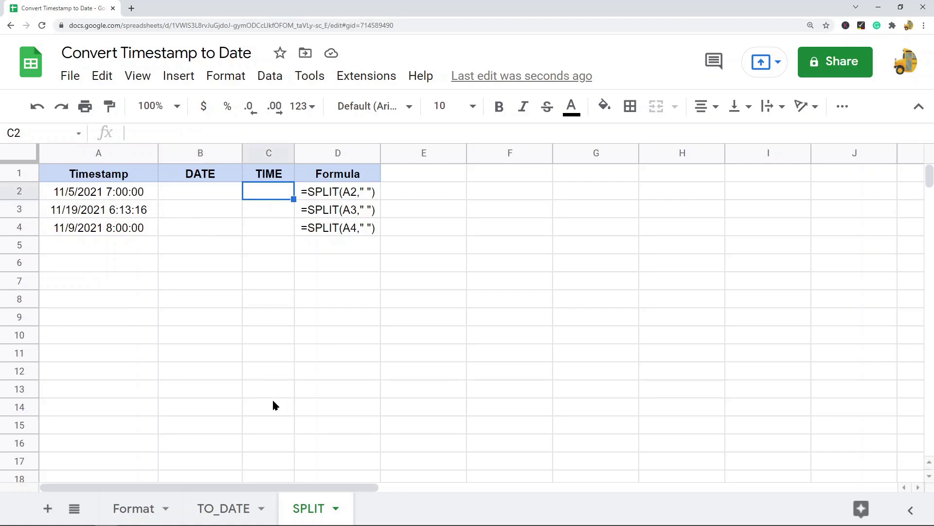
{"action": "left_click", "coordinate": [214, 193]}
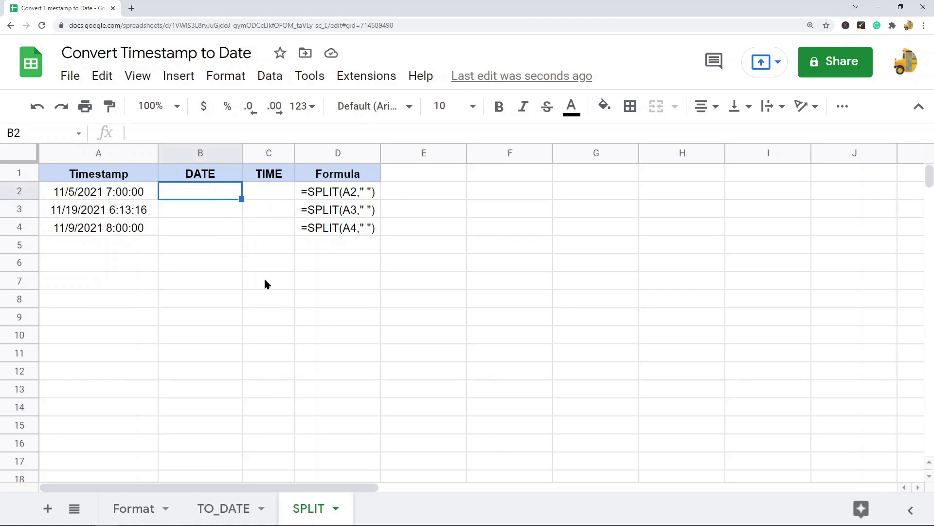
- Enter =SPLIT(A2," ") in B2 to separate the date and time
{"action": "type", "text": "="}
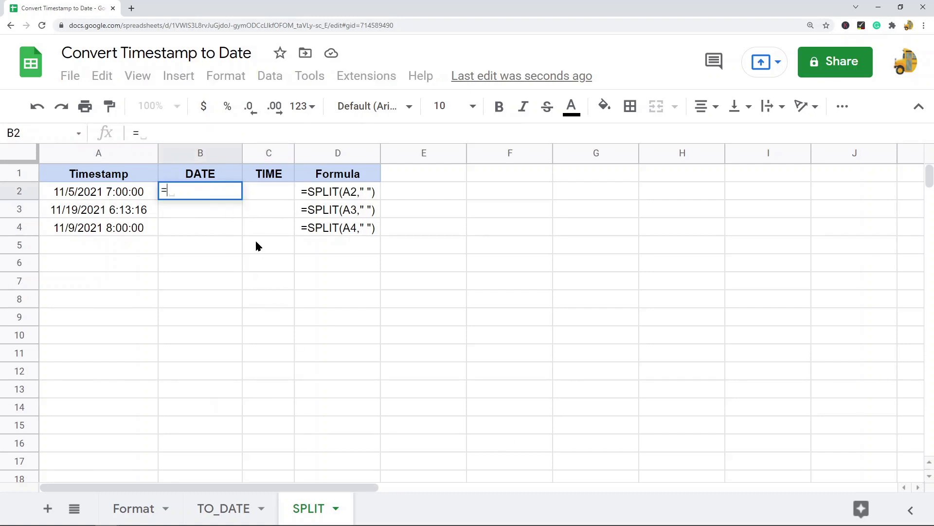
{"action": "type", "text": "SPL"}
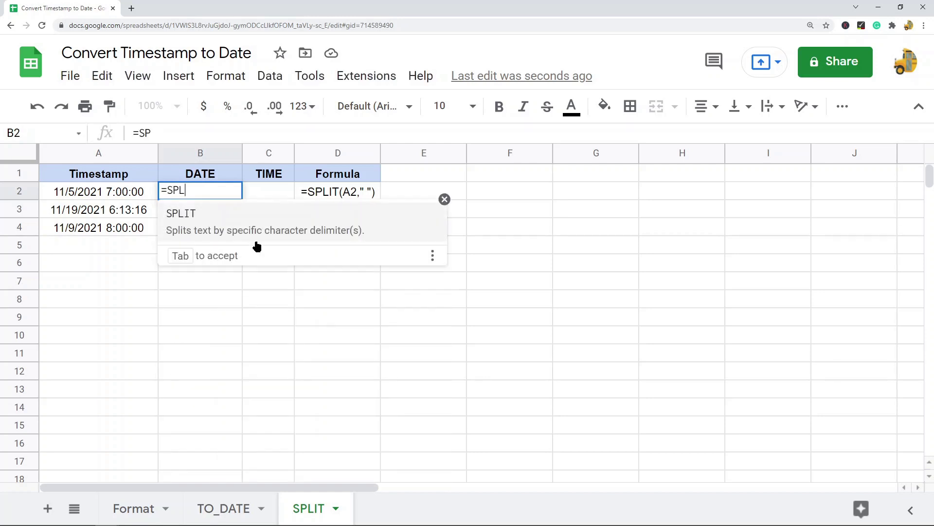
{"action": "key", "text": "Tab"}
{"action": "key", "text": "Tab"}
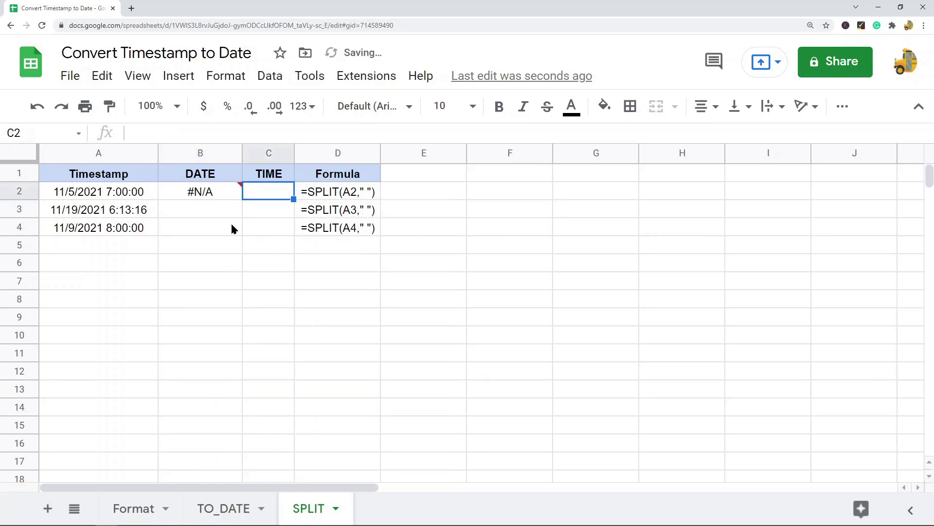
{"action": "left_click", "coordinate": [203, 191]}
{"action": "left_click", "coordinate": [173, 133]}
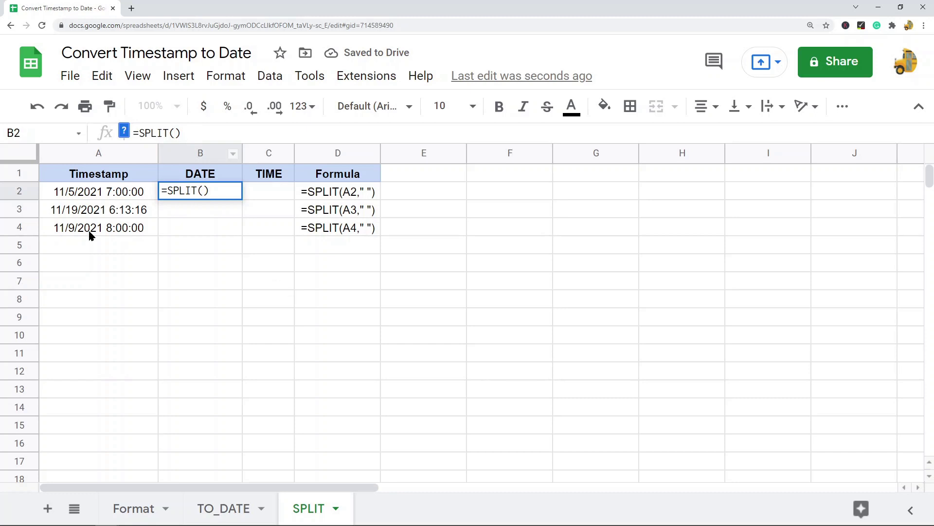
{"action": "left_click", "coordinate": [111, 193]}
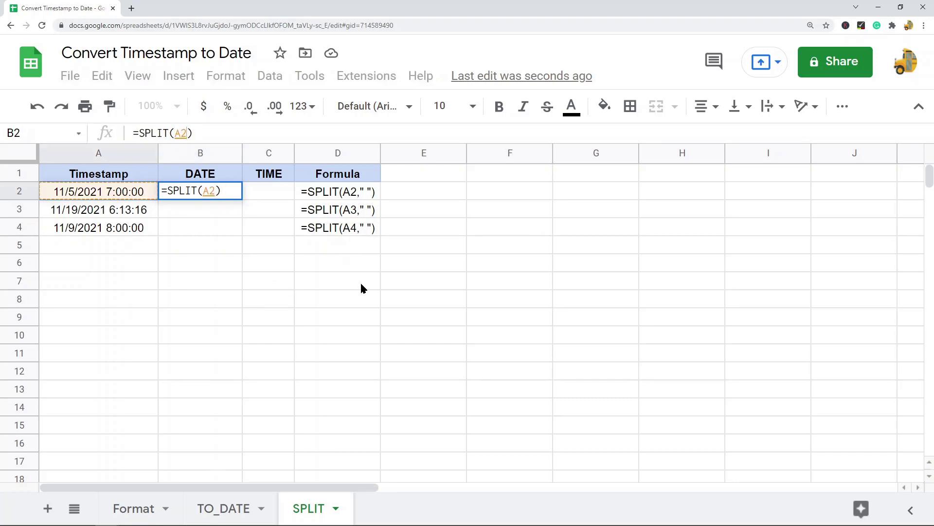
{"action": "type", "text": ","}
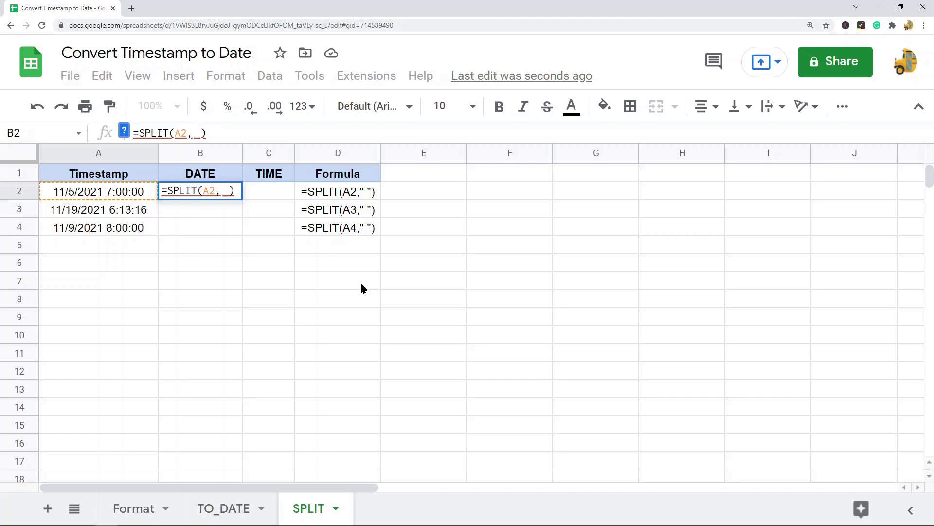
{"action": "type", "text": "\""}
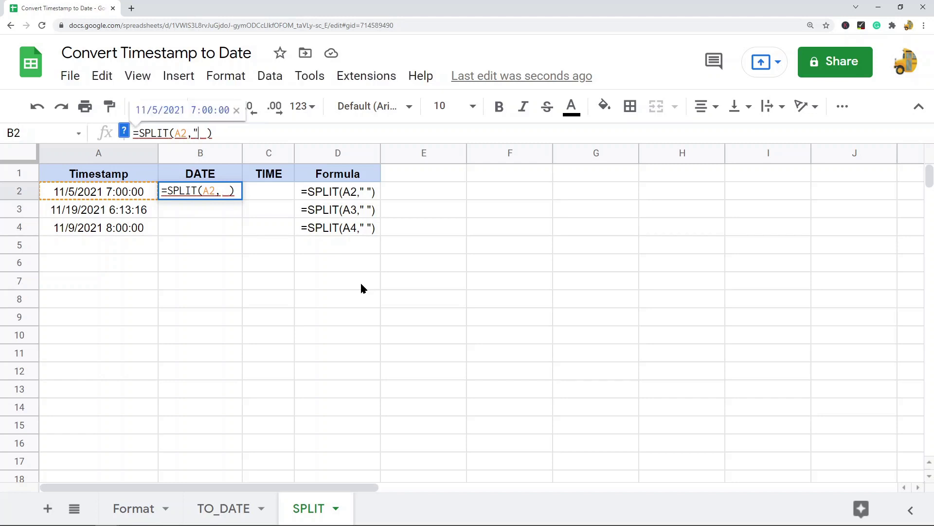
{"action": "type", "text": " \""}
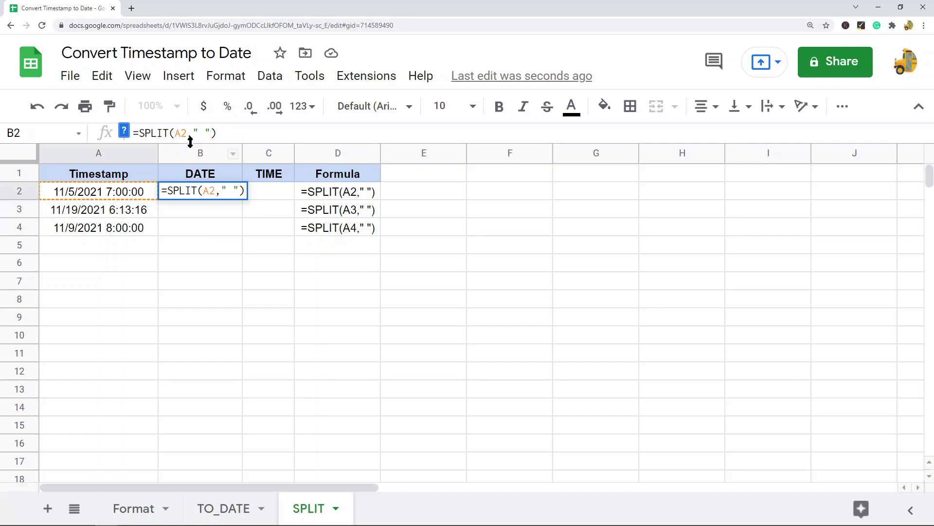
{"action": "left_click", "coordinate": [205, 133]}
{"action": "left_click", "coordinate": [232, 134]}
{"action": "key", "text": "Return"}
- Copy the B2 SPLIT formula into B3:B4 to fill the DATE and TIME columns
{"action": "left_click", "coordinate": [219, 195]}
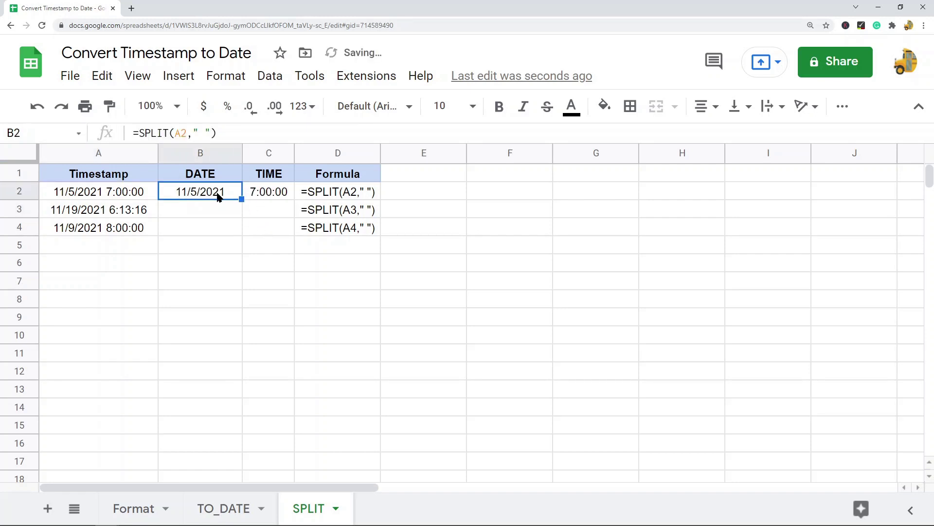
{"action": "left_click", "coordinate": [268, 191]}
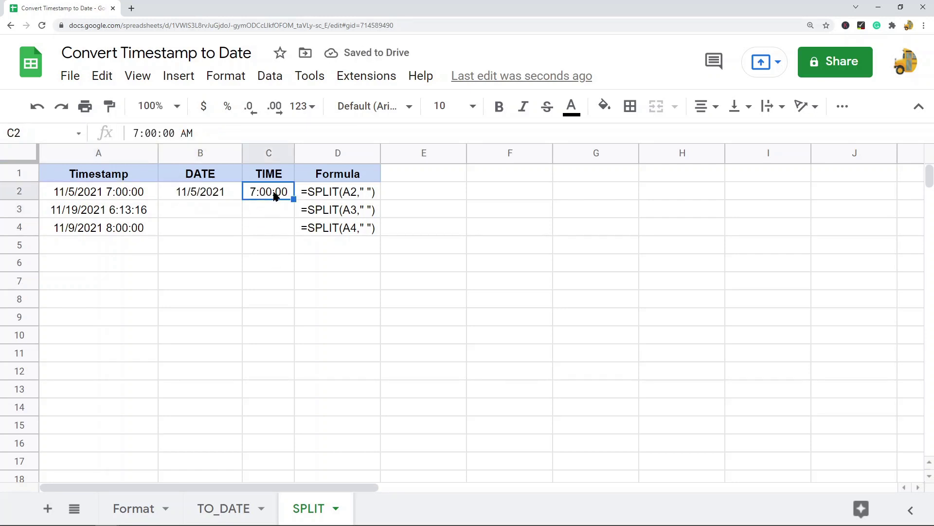
{"action": "left_click_drag", "start_coordinate": [275, 194], "coordinate": [226, 229]}
{"action": "left_click", "coordinate": [209, 209]}
{"action": "left_click", "coordinate": [208, 194]}
{"action": "key", "text": "ctrl+c"}
{"action": "key", "text": "ctrl+v"}
{"action": "left_click", "coordinate": [555, 321]}
{"action": "left_click", "coordinate": [224, 194]}
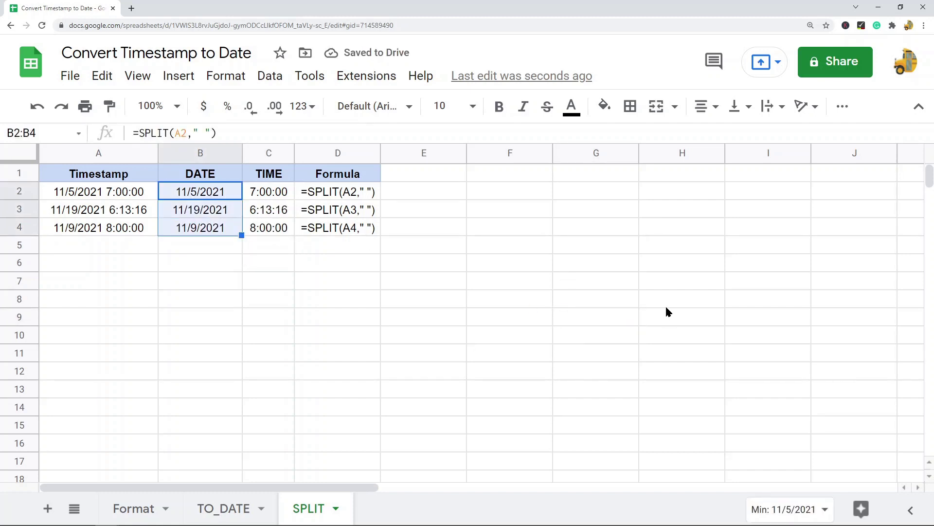